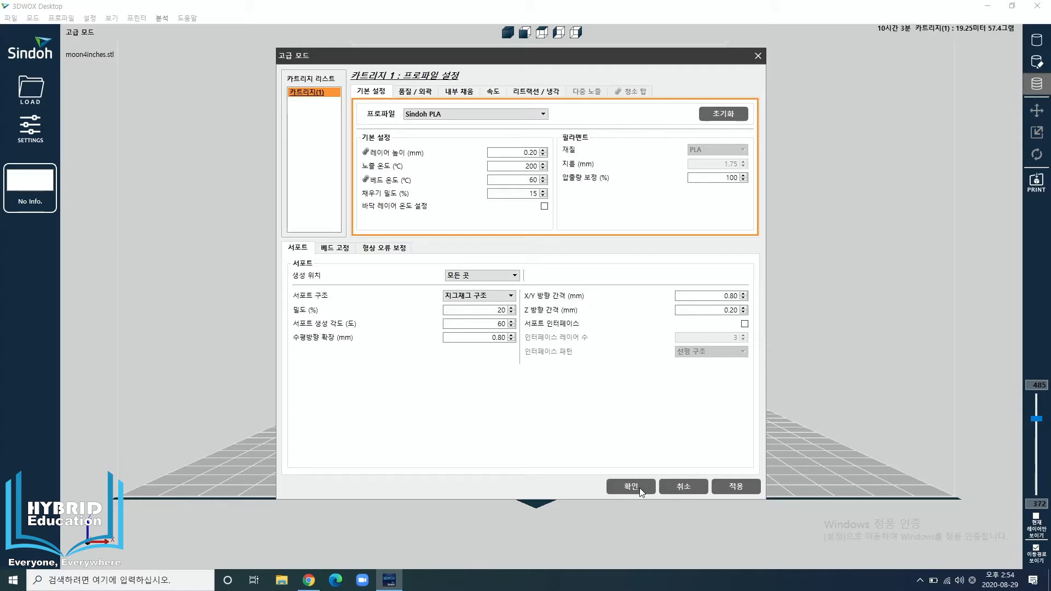
Step: Accept the Sindoh PLA profile settings with supports generated everywhere (모든 곳) and slice the moon model
click(630, 486)
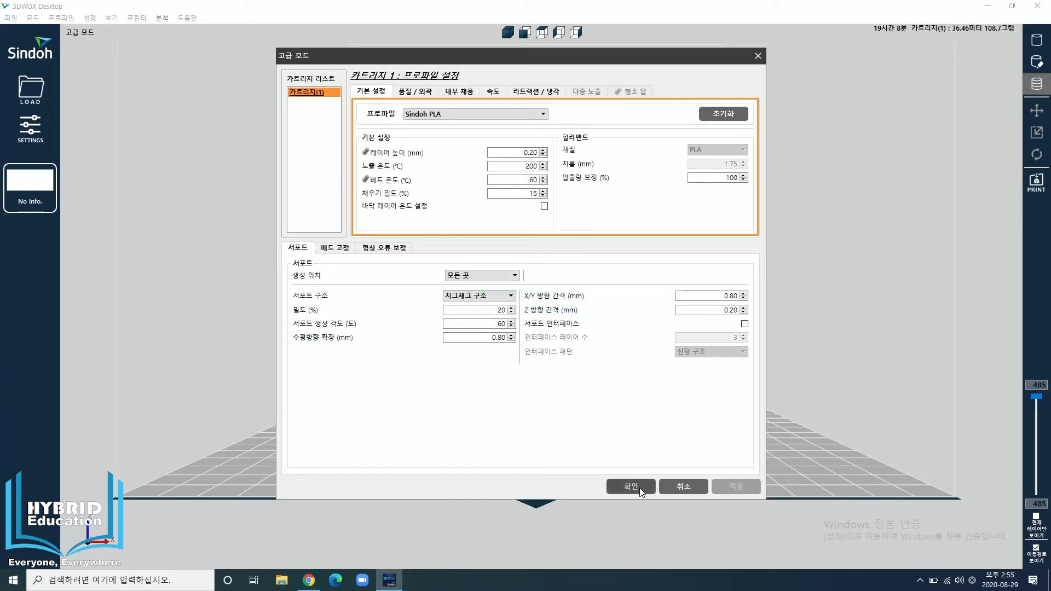
click(639, 488)
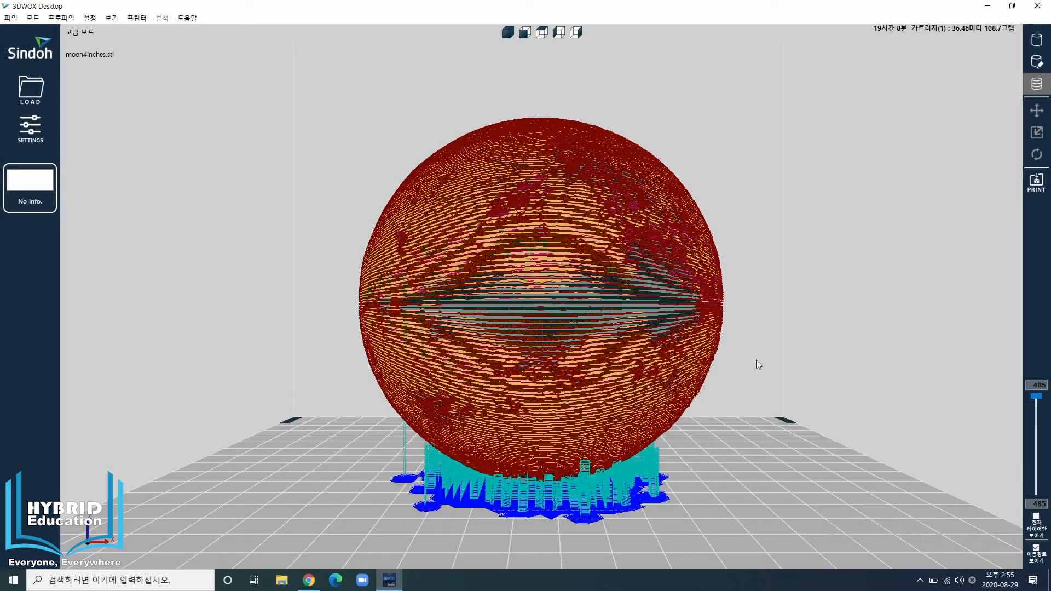
Step: Examine the sliced moon's internal supports at several layer heights from above, and its exterior and base supports from the front and other angles
drag(1036, 395, 1040, 473)
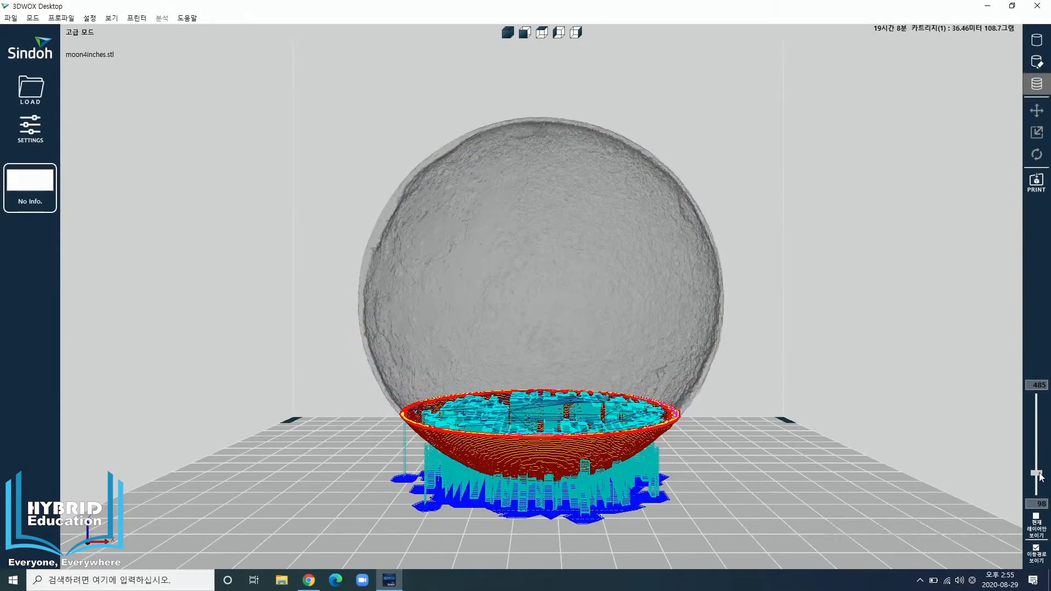
click(541, 33)
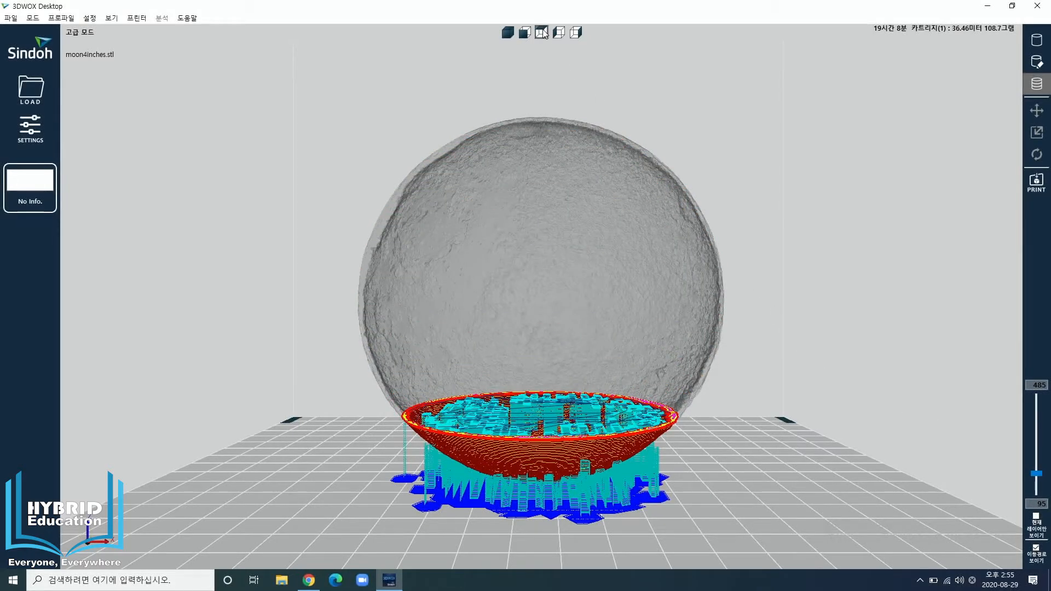
scroll(493, 306, up, 4)
scroll(523, 357, up, 2)
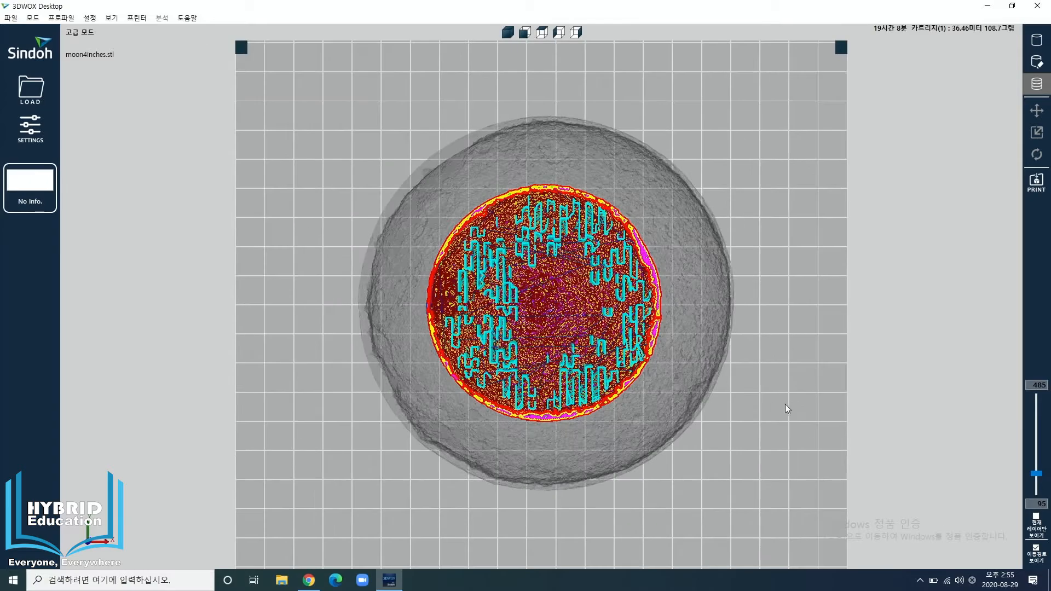
drag(1036, 474, 1036, 411)
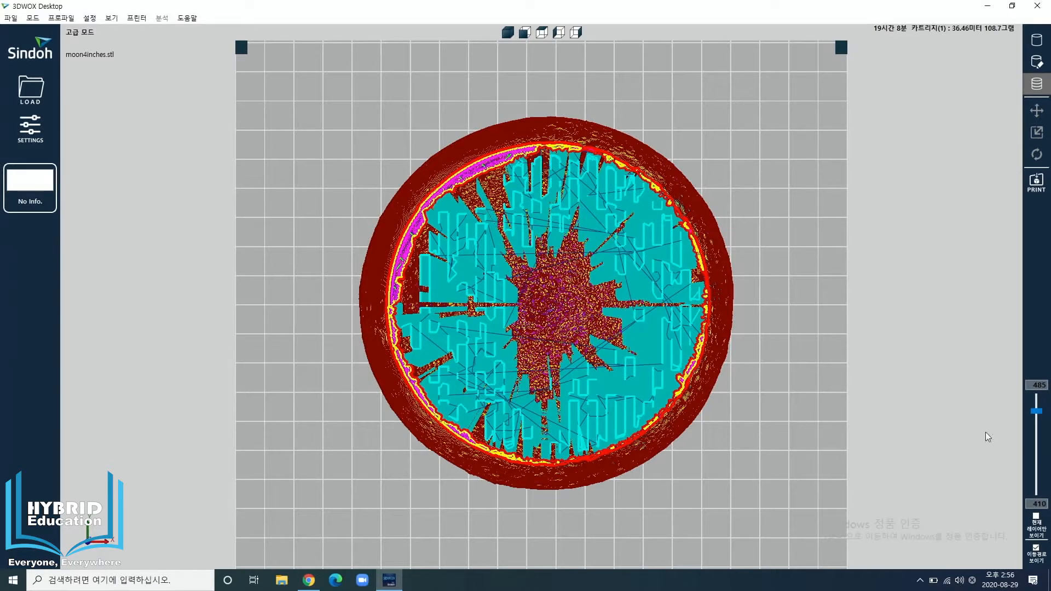
drag(1036, 411, 1034, 395)
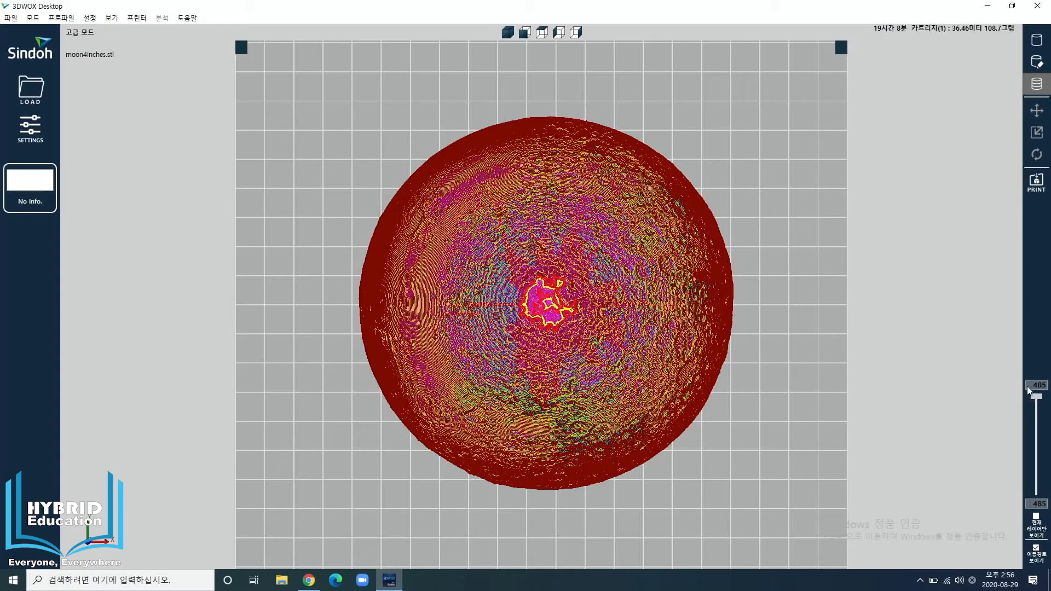
right_drag(756, 460, 570, 337)
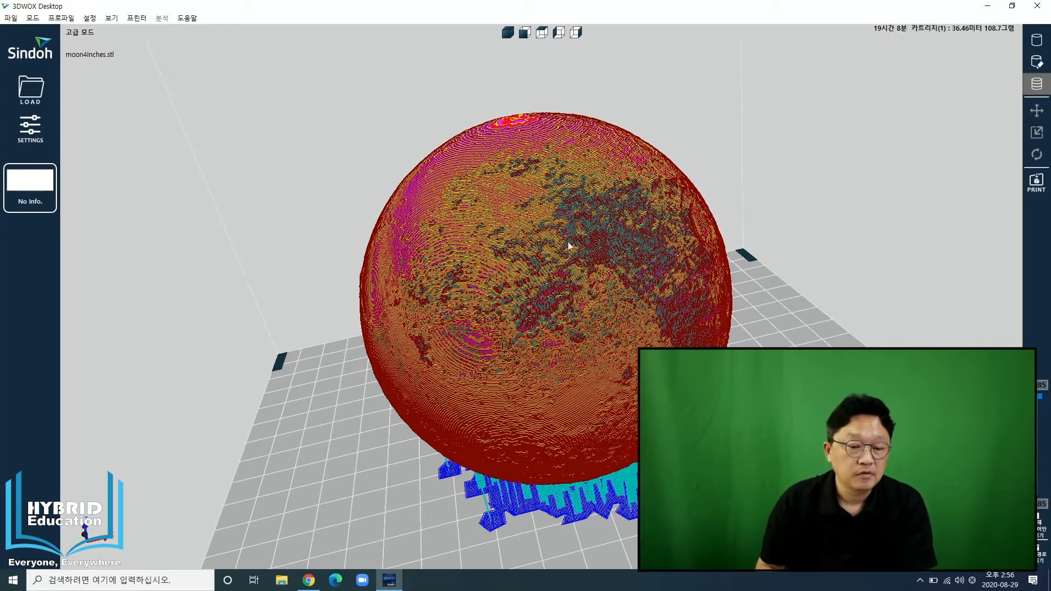
right_drag(544, 375, 570, 349)
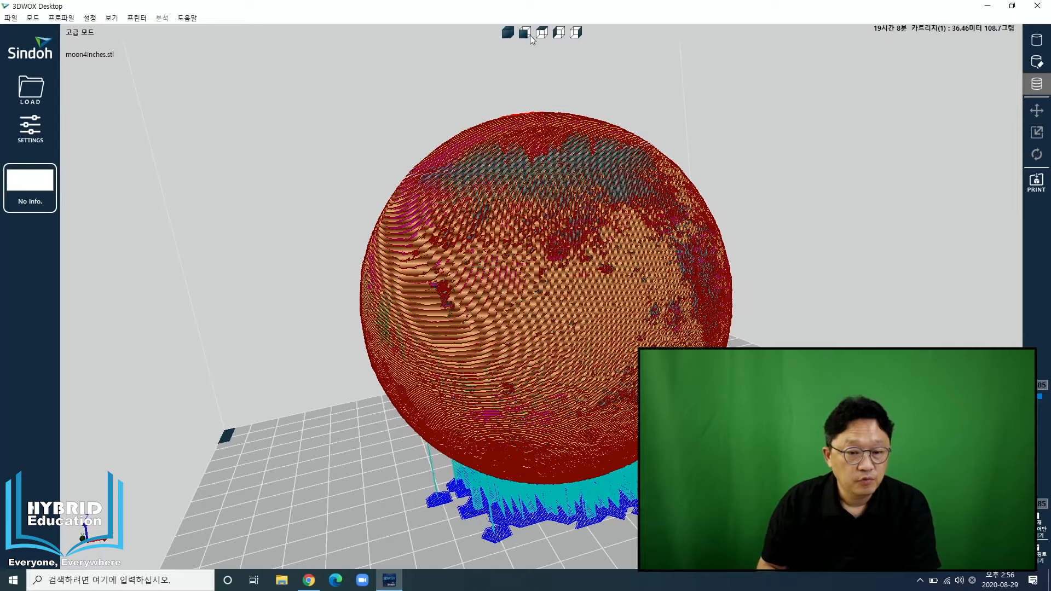
click(524, 32)
scroll(501, 429, up, 3)
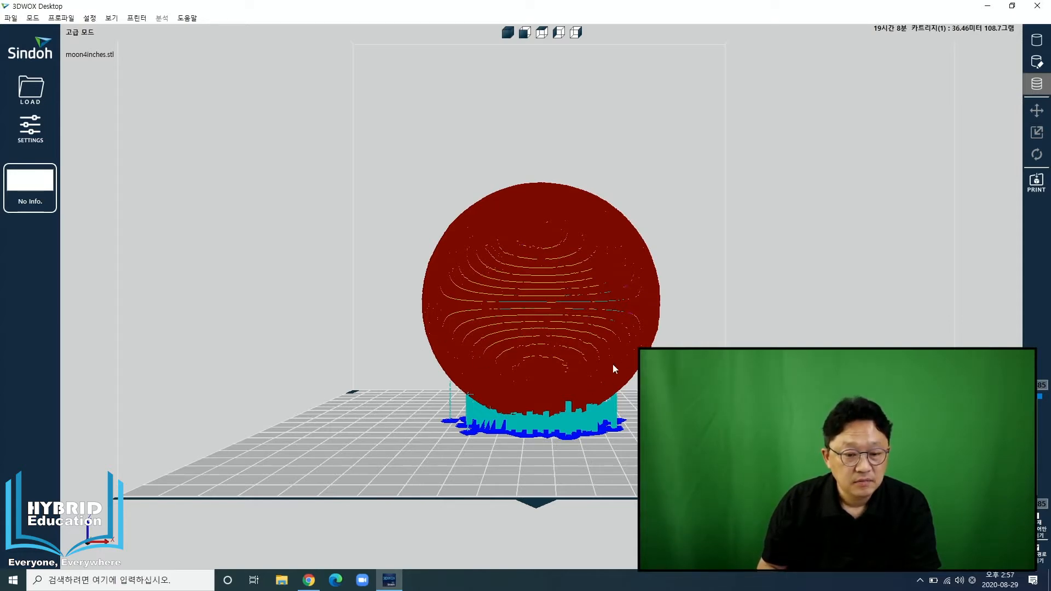
right_drag(612, 363, 553, 406)
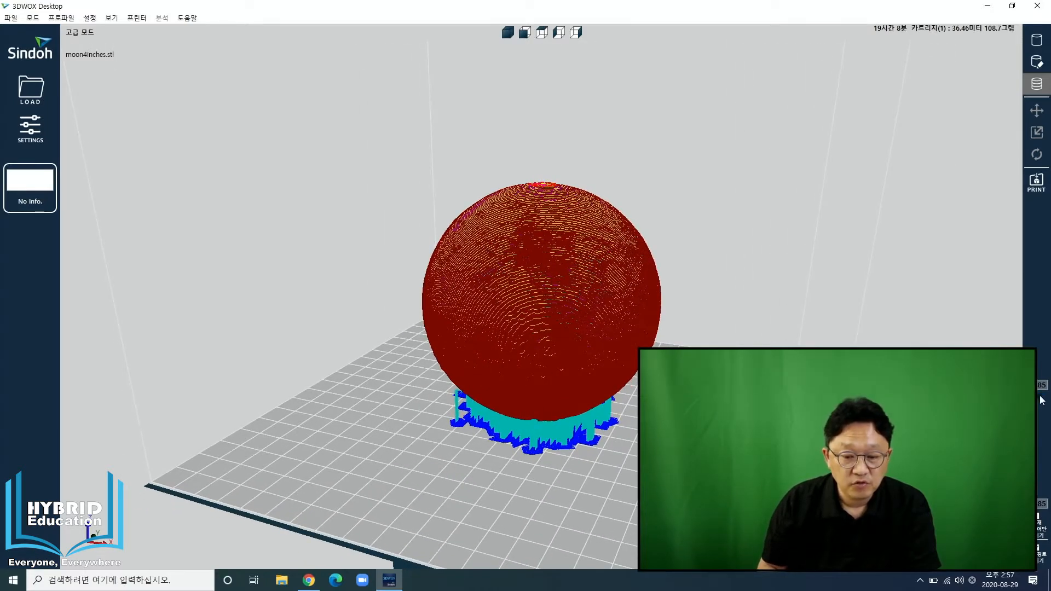
mouse_move(1041, 400)
mouse_down()
mouse_move(1039, 462)
mouse_move(1039, 395)
mouse_up()
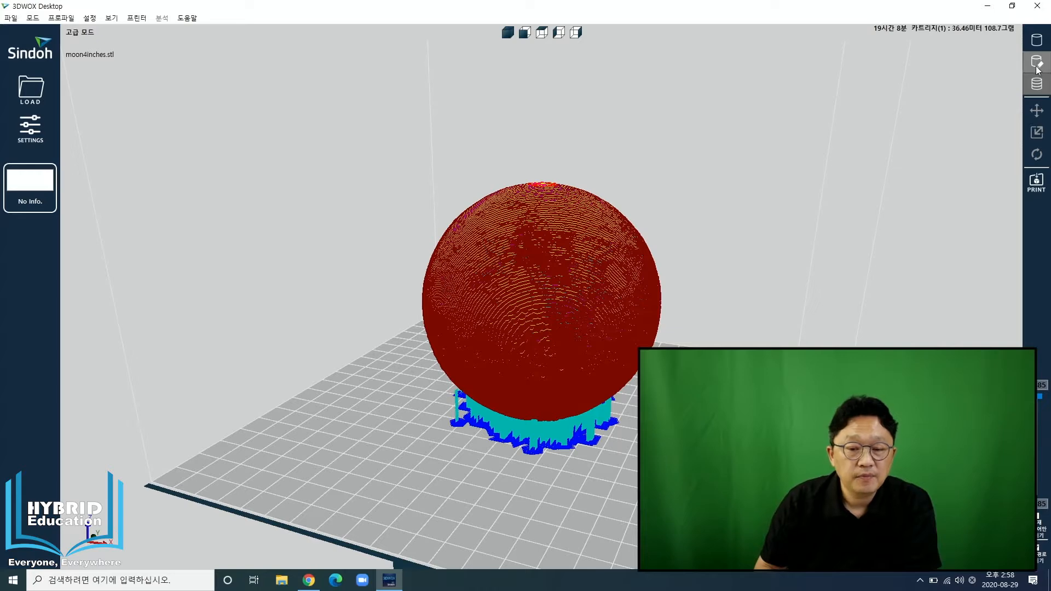
Step: Switch to support editing for the moon and lower the editing plane to the print bed
click(1036, 64)
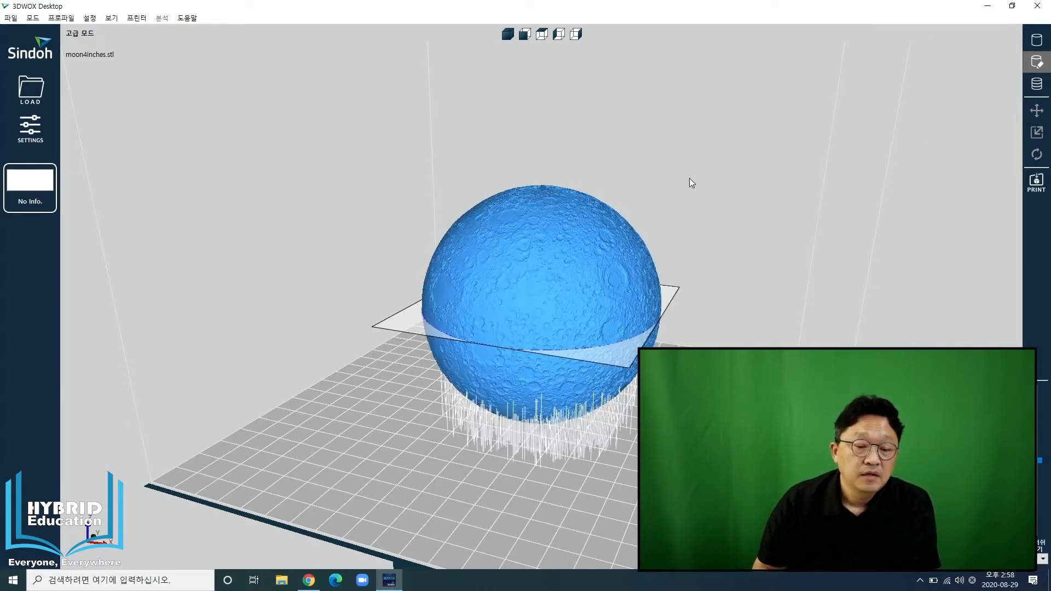
scroll(544, 458, up, 3)
scroll(535, 446, down, 2)
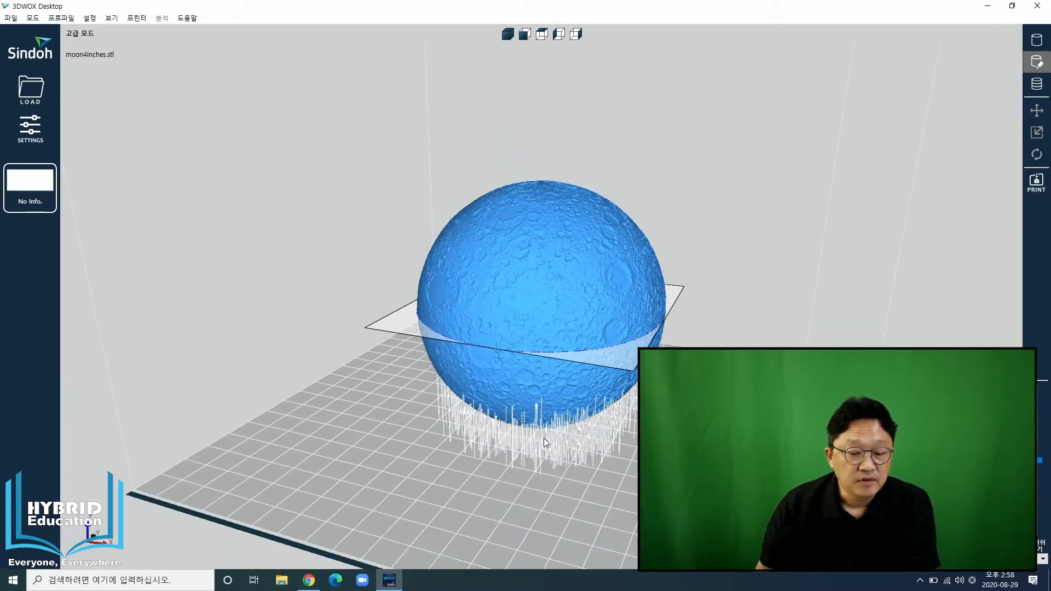
scroll(545, 441, down, 2)
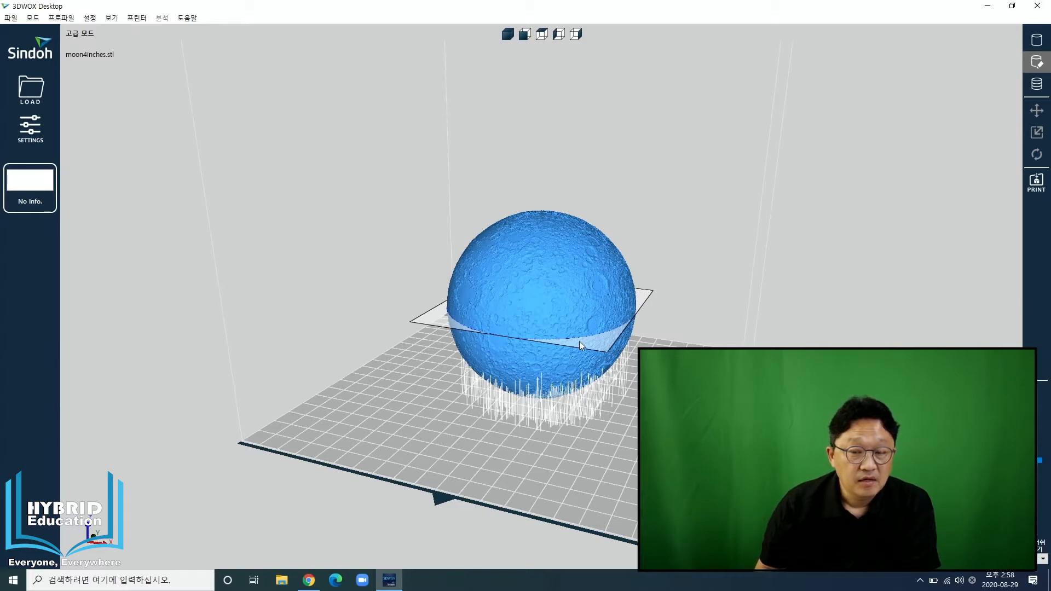
scroll(579, 341, up, 2)
right_drag(618, 326, 595, 405)
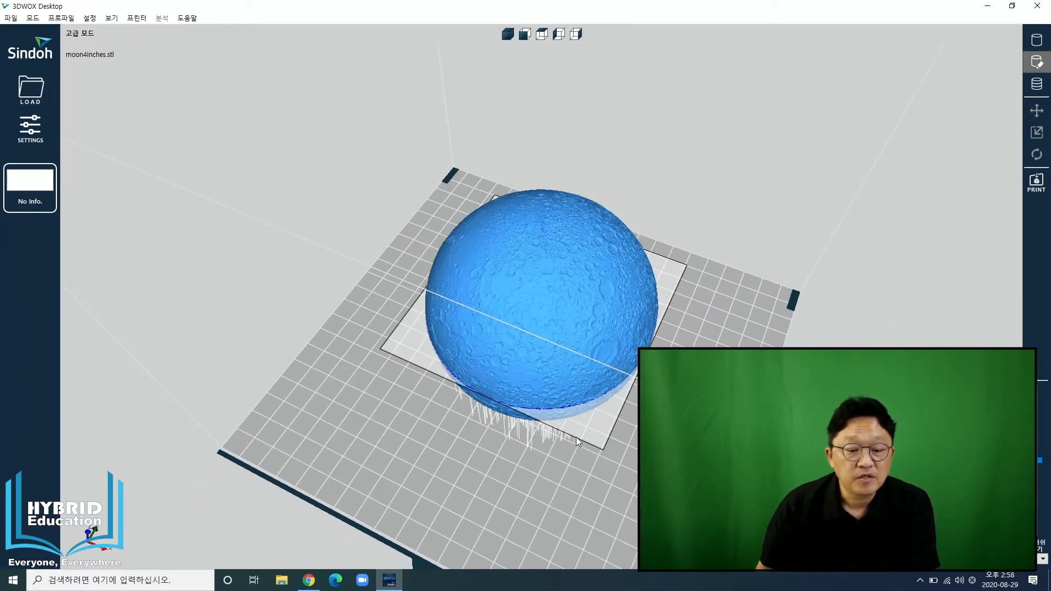
right_drag(576, 452, 599, 342)
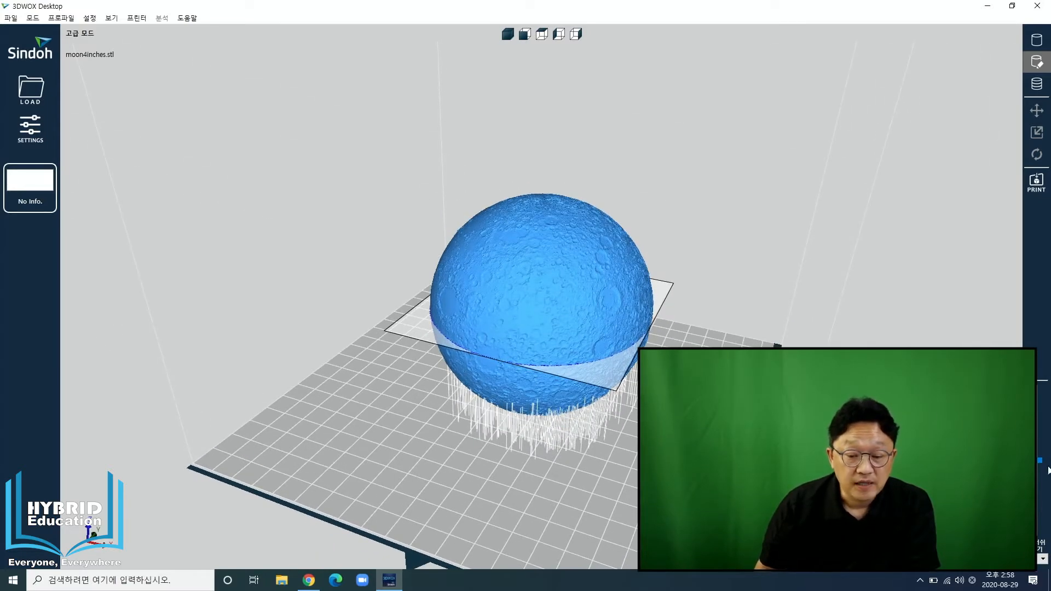
drag(1039, 461, 1040, 533)
Step: Paint a solid support area in red over one half of the moon's footprint on the editing plane, covering it out to the edge
right_drag(711, 438, 681, 293)
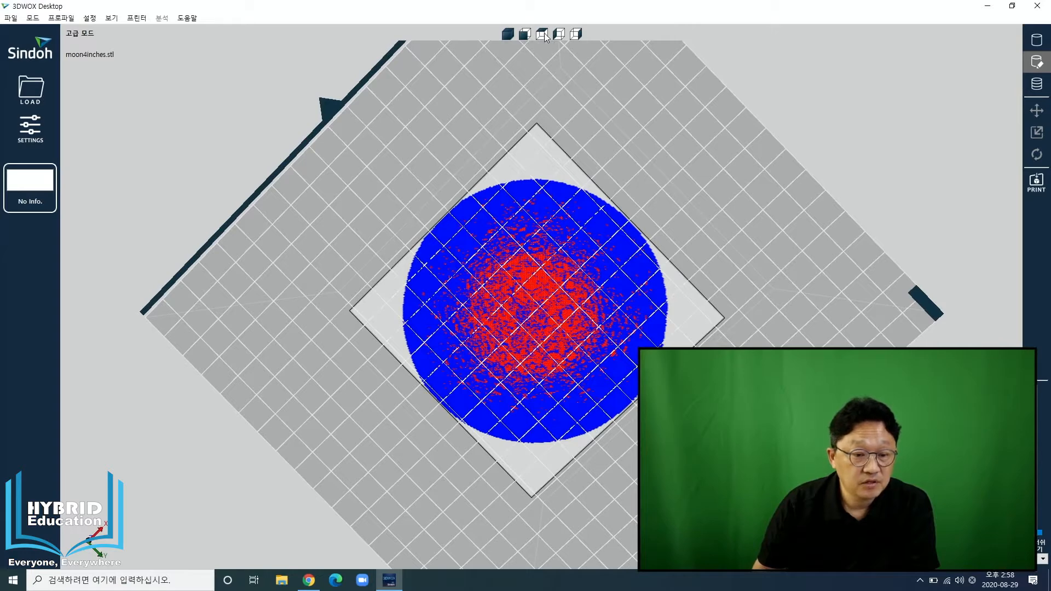
right_drag(566, 134, 540, 210)
scroll(520, 276, up, 5)
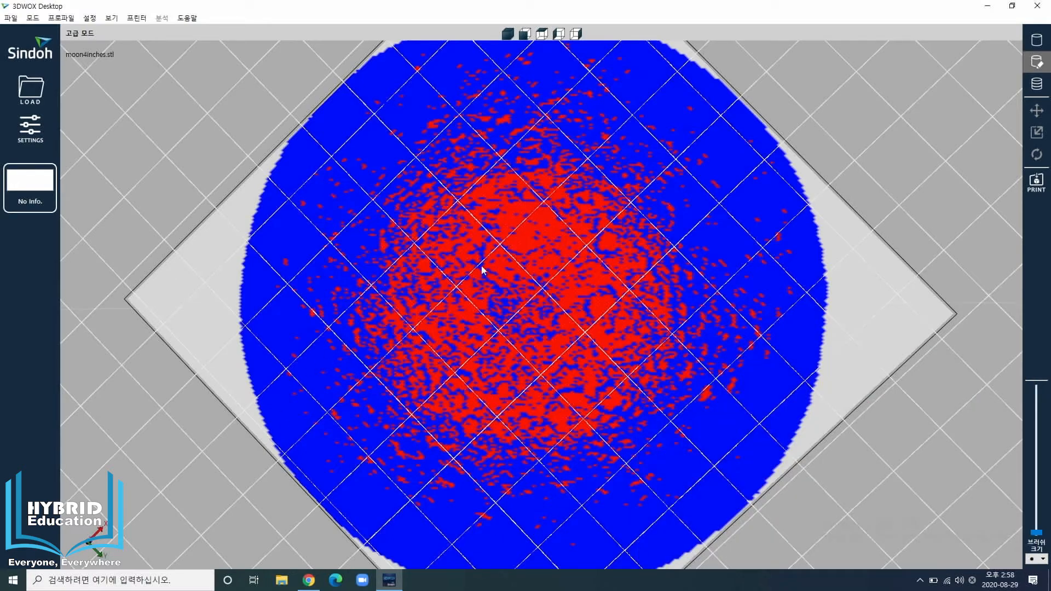
right_drag(482, 267, 446, 227)
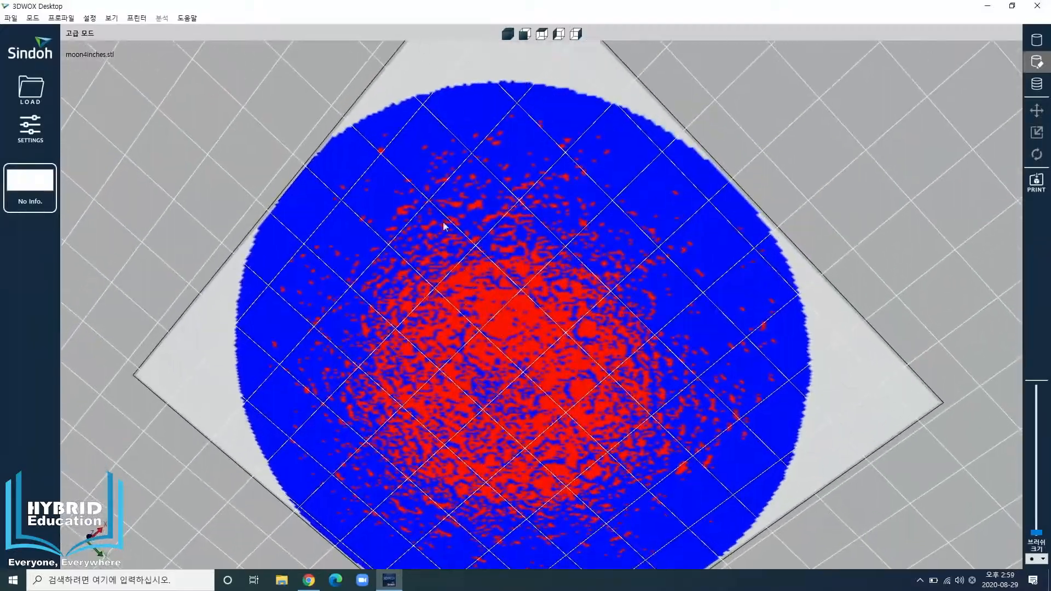
right_drag(463, 431, 534, 265)
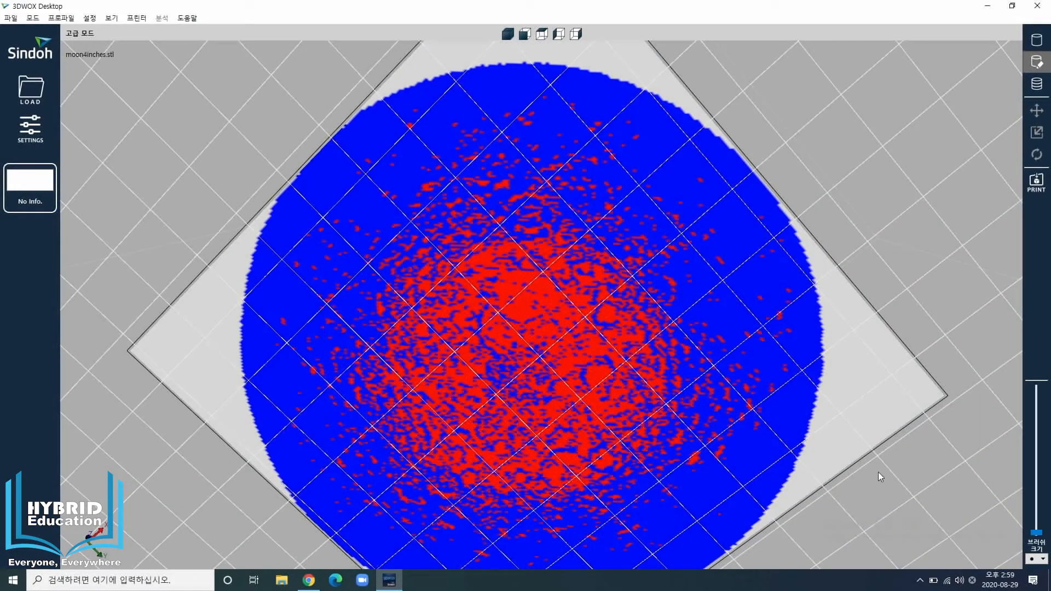
click(406, 175)
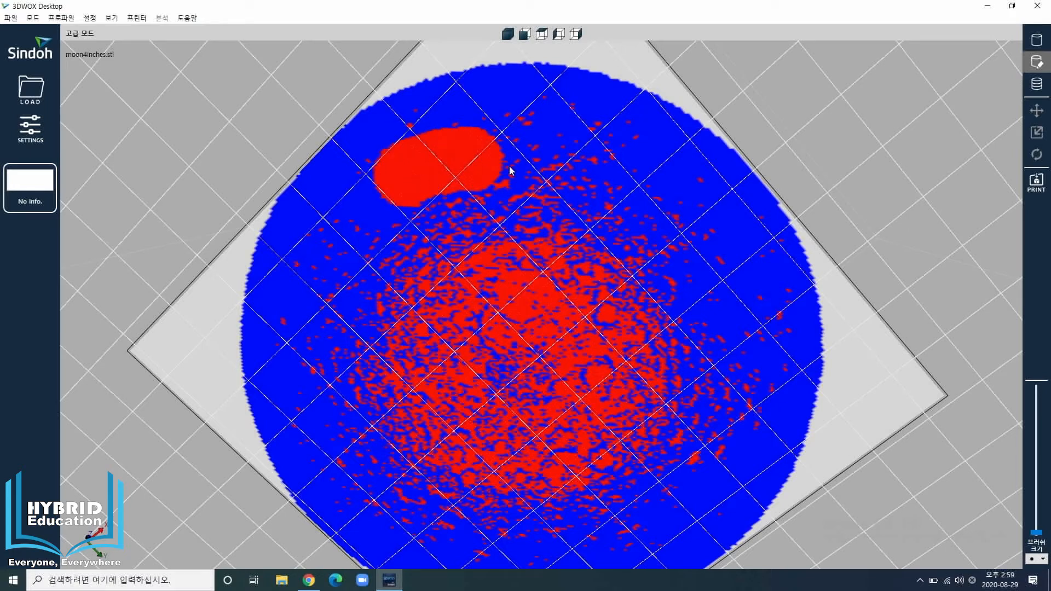
mouse_move(488, 120)
mouse_down()
mouse_move(406, 122)
mouse_move(348, 157)
mouse_move(277, 235)
mouse_move(264, 313)
mouse_move(281, 429)
mouse_move(320, 306)
mouse_move(274, 431)
mouse_move(439, 397)
mouse_move(635, 300)
mouse_move(763, 165)
mouse_up()
mouse_move(602, 287)
mouse_down()
mouse_move(312, 431)
mouse_move(565, 281)
mouse_move(706, 155)
mouse_move(602, 197)
mouse_move(368, 334)
mouse_move(324, 387)
mouse_up()
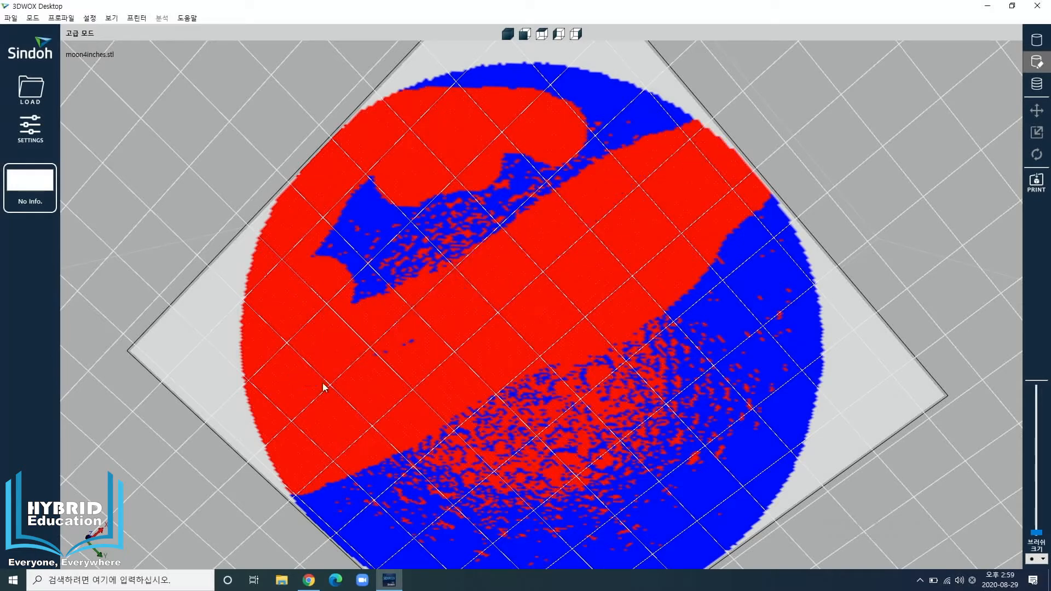
drag(345, 284, 564, 191)
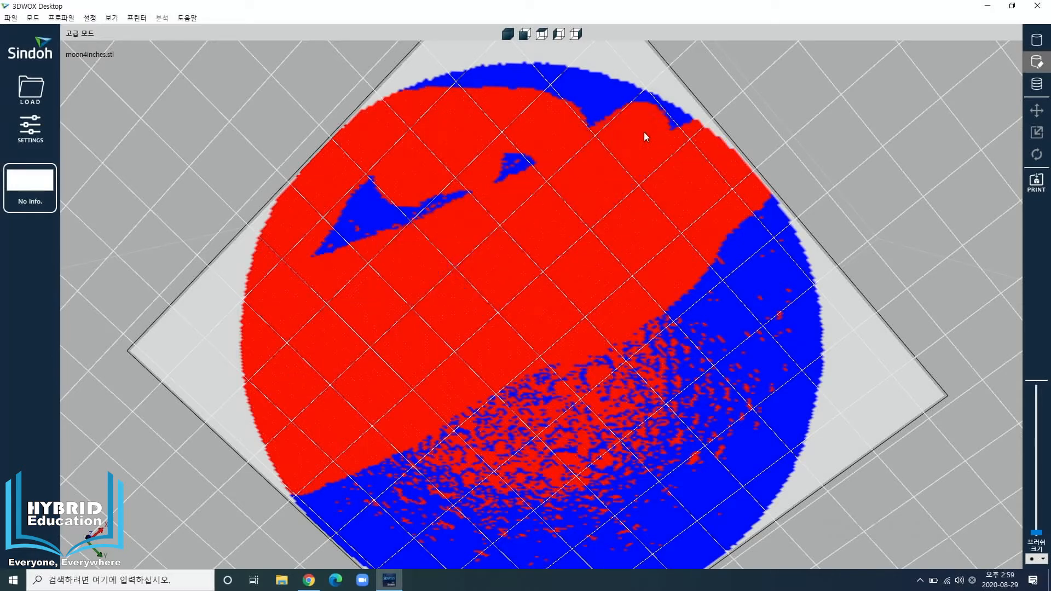
mouse_move(658, 115)
mouse_down()
mouse_move(330, 240)
mouse_move(451, 143)
mouse_move(573, 104)
mouse_move(528, 76)
mouse_up()
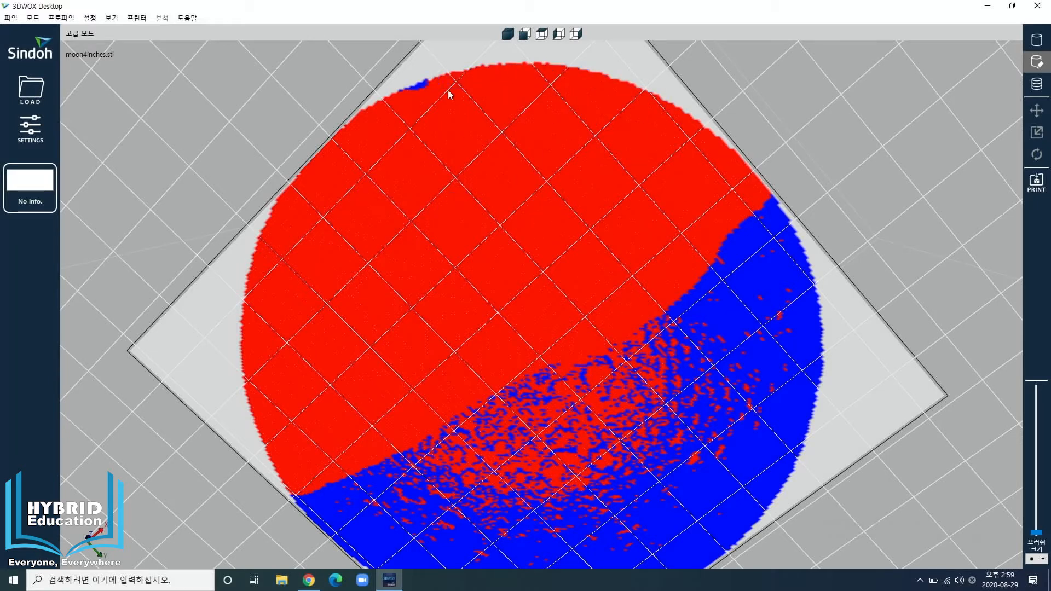
drag(448, 89, 395, 148)
mouse_move(565, 349)
right_down()
mouse_move(540, 329)
mouse_move(563, 247)
right_up()
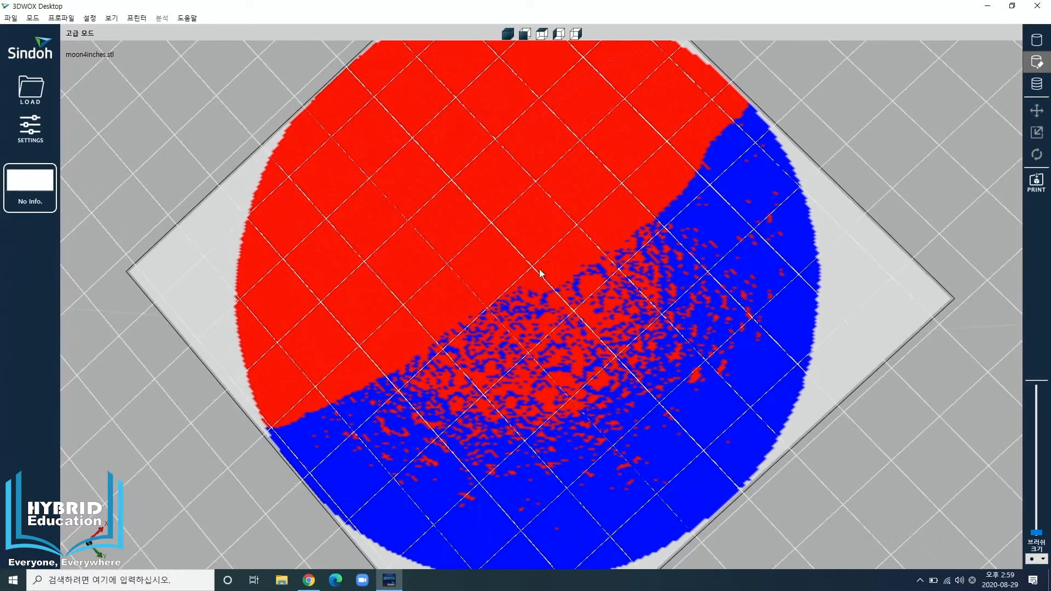
drag(487, 308, 305, 450)
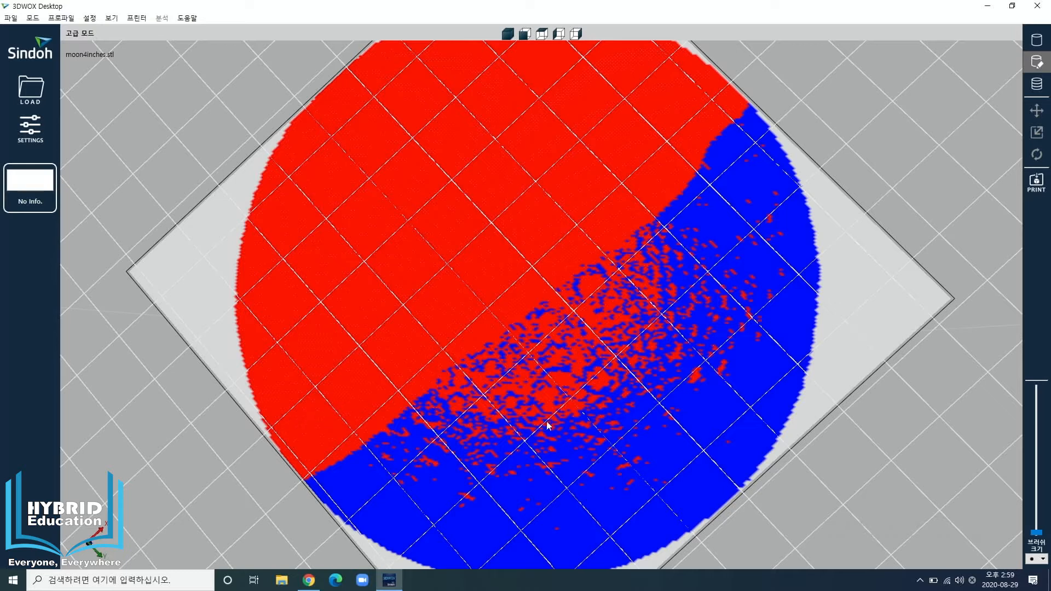
Step: Erase the scattered red support spots from the other half of the moon's footprint
drag(548, 424, 692, 296)
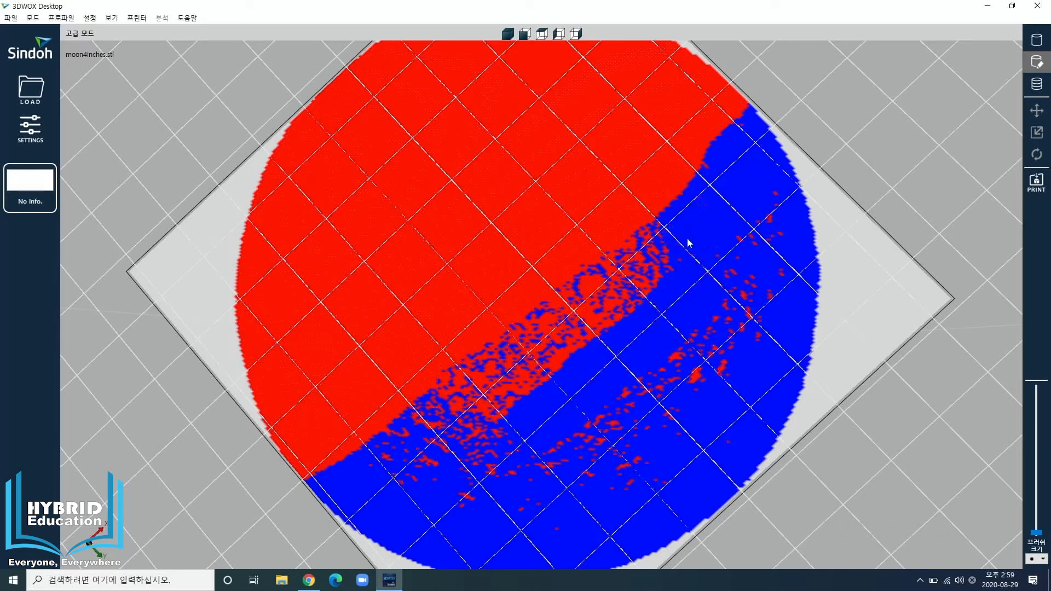
mouse_move(626, 281)
mouse_down()
mouse_move(425, 436)
mouse_move(399, 479)
mouse_move(586, 375)
mouse_move(791, 226)
mouse_up()
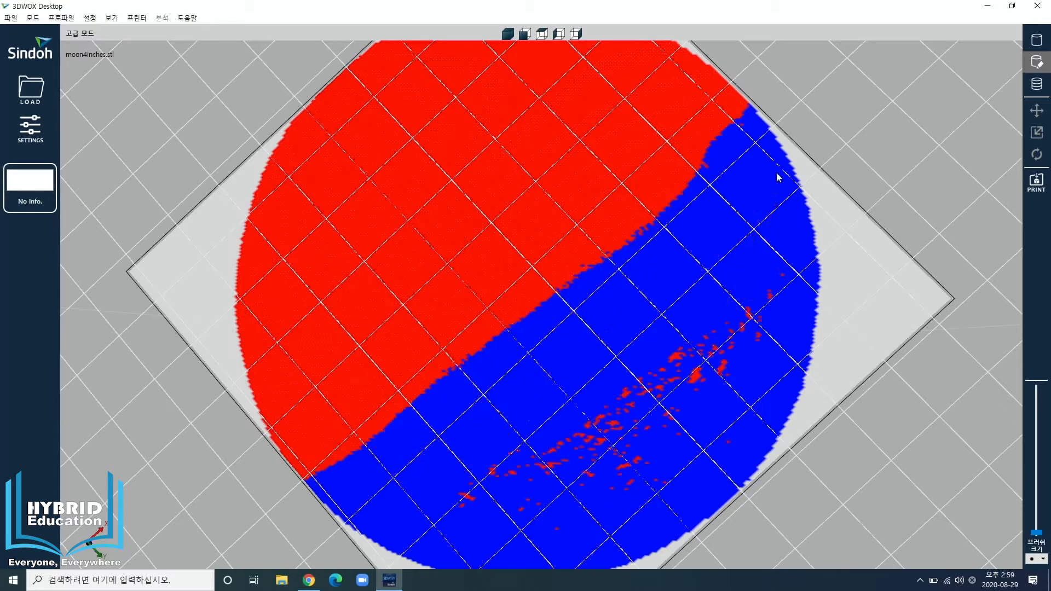
mouse_move(777, 177)
mouse_down()
mouse_move(730, 199)
mouse_move(729, 352)
mouse_move(485, 518)
mouse_move(727, 357)
mouse_move(677, 482)
mouse_move(564, 515)
mouse_up()
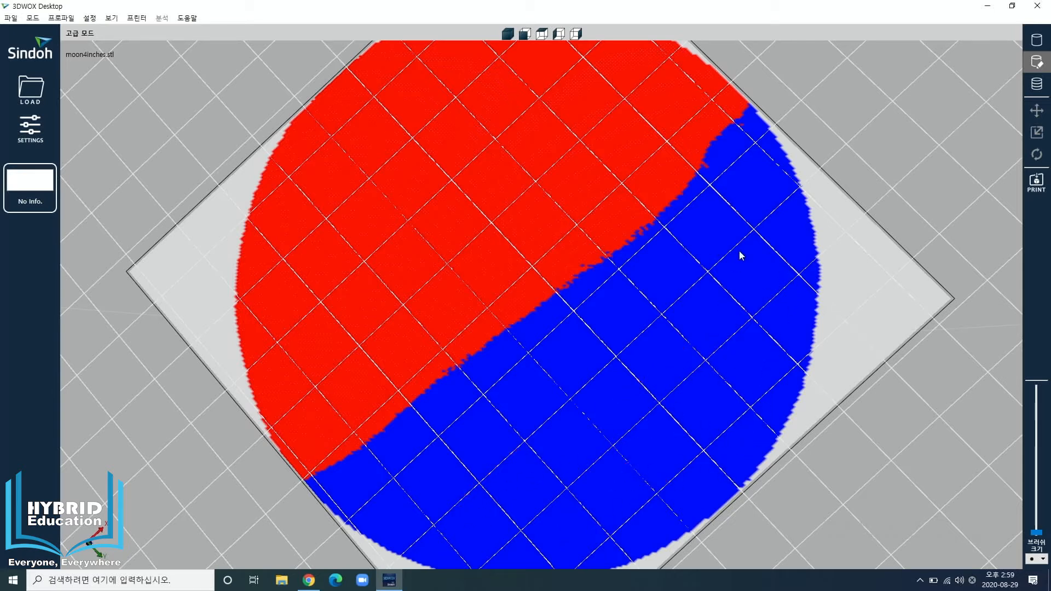
drag(769, 162, 753, 146)
Step: Examine the edited supports beneath the moon from the front, both sides and oblique angles
scroll(623, 406, down, 5)
mouse_move(601, 399)
right_down()
mouse_move(526, 339)
mouse_move(645, 288)
mouse_move(612, 196)
mouse_move(527, 295)
right_up()
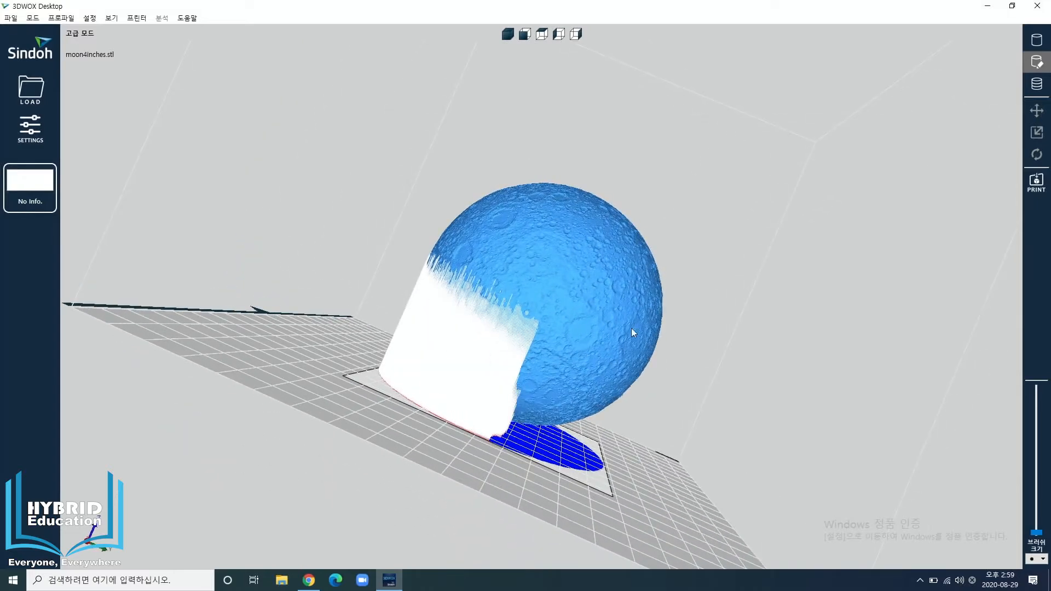
click(525, 34)
click(559, 34)
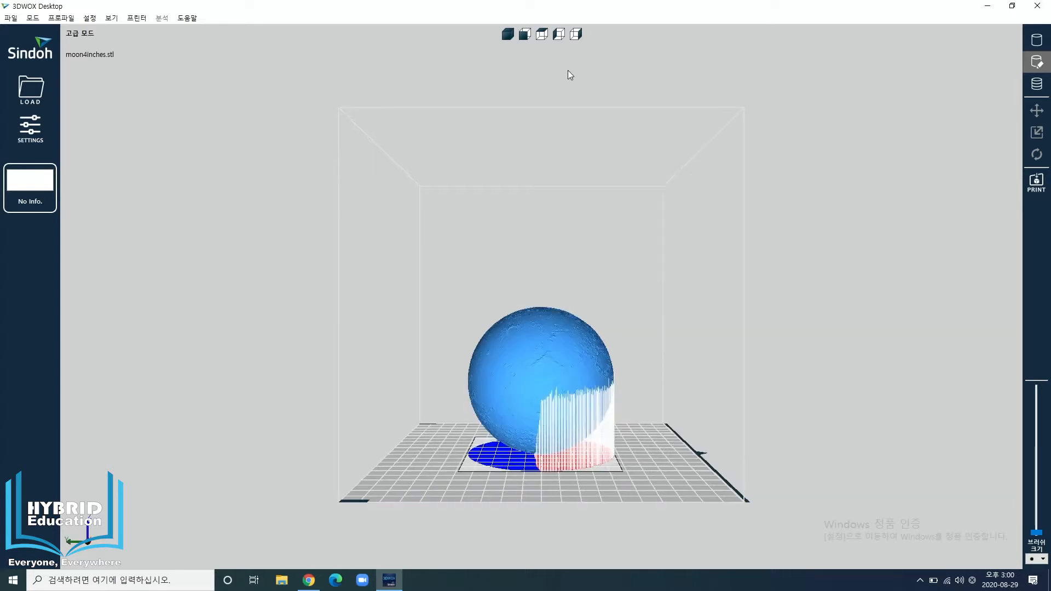
click(577, 36)
scroll(566, 456, up, 3)
scroll(564, 456, up, 3)
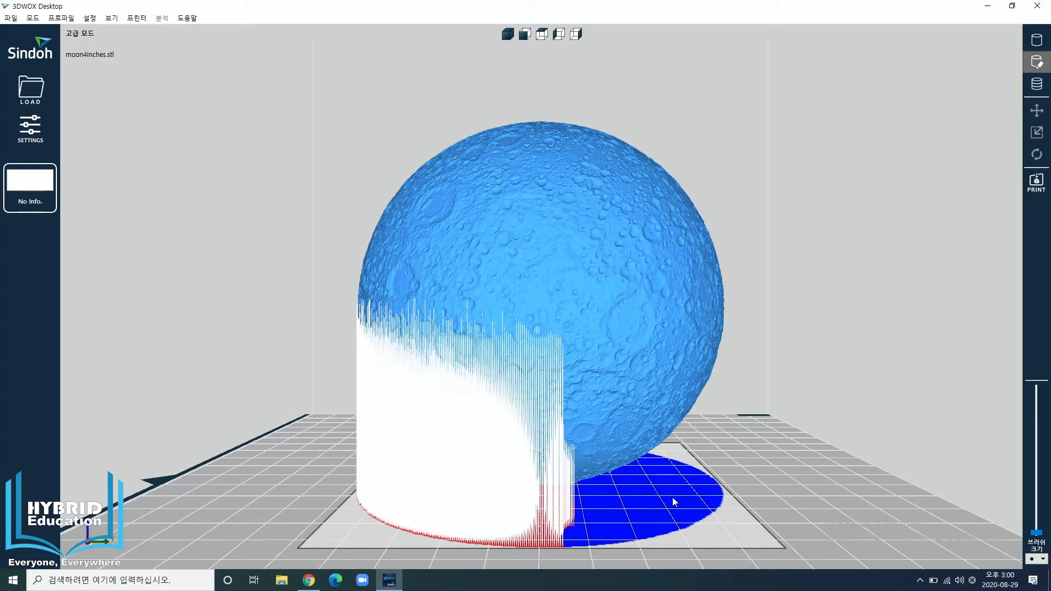
right_drag(722, 480, 334, 408)
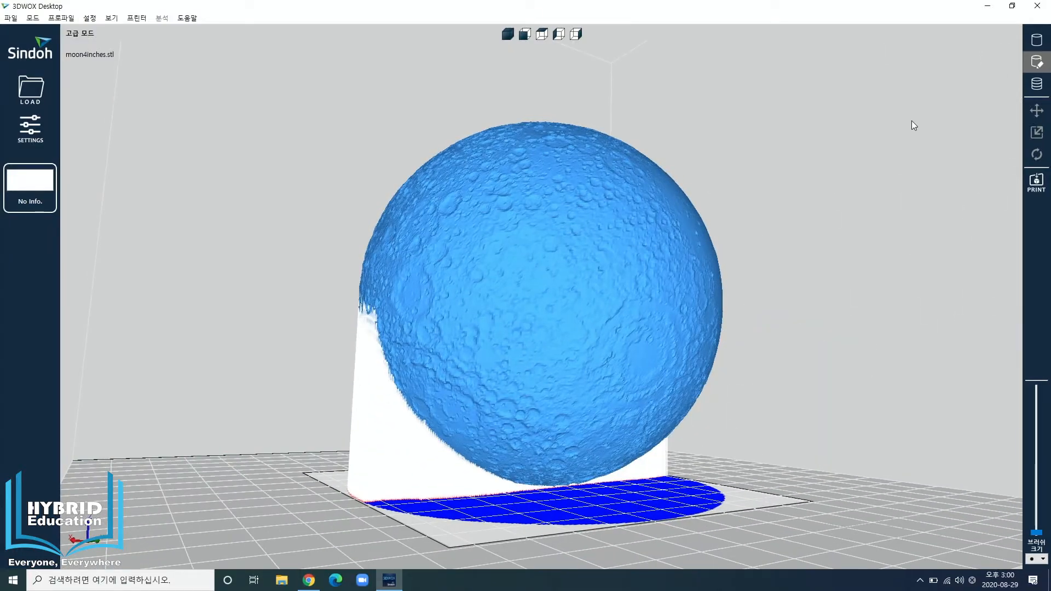
Step: Slice the moon again with the edited supports and show the layer preview
click(1036, 83)
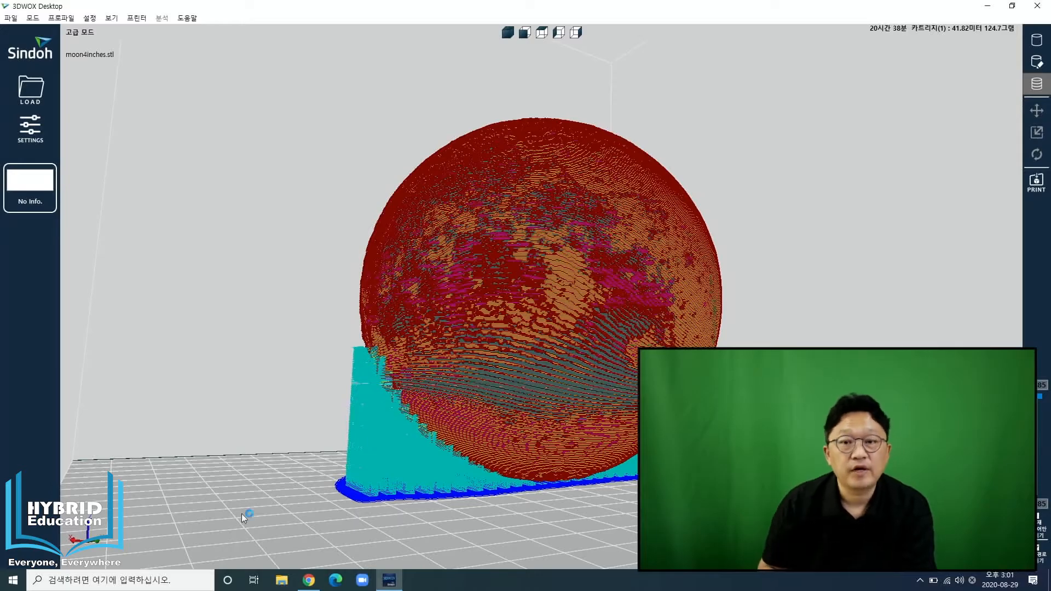
Step: Examine the sliced moon's supports from several angles, lowering the displayed layers to expose a cross-section of the interior
right_drag(388, 432, 681, 476)
click(1043, 427)
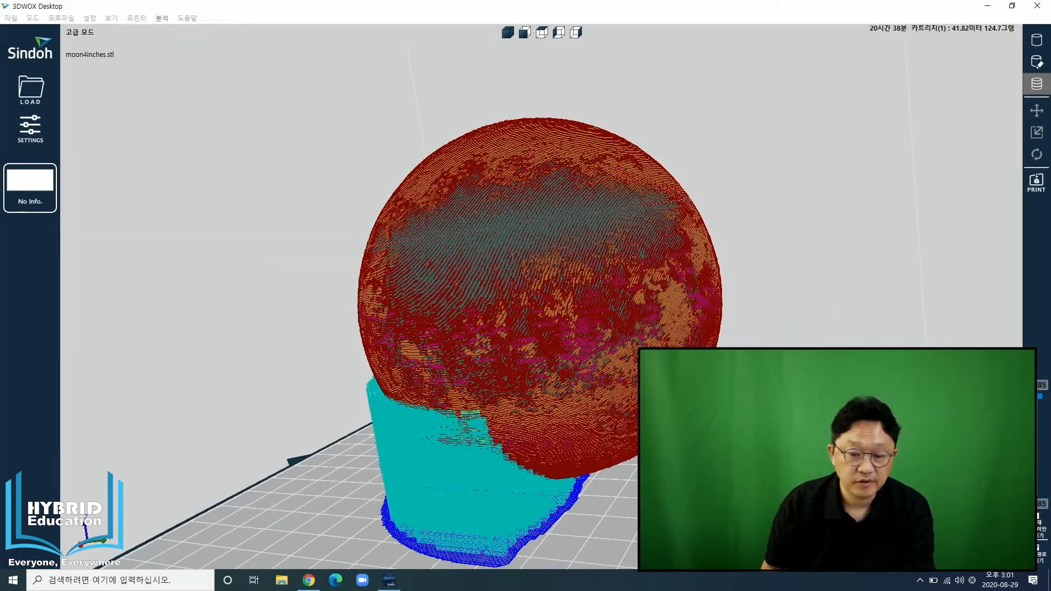
right_drag(629, 306, 684, 356)
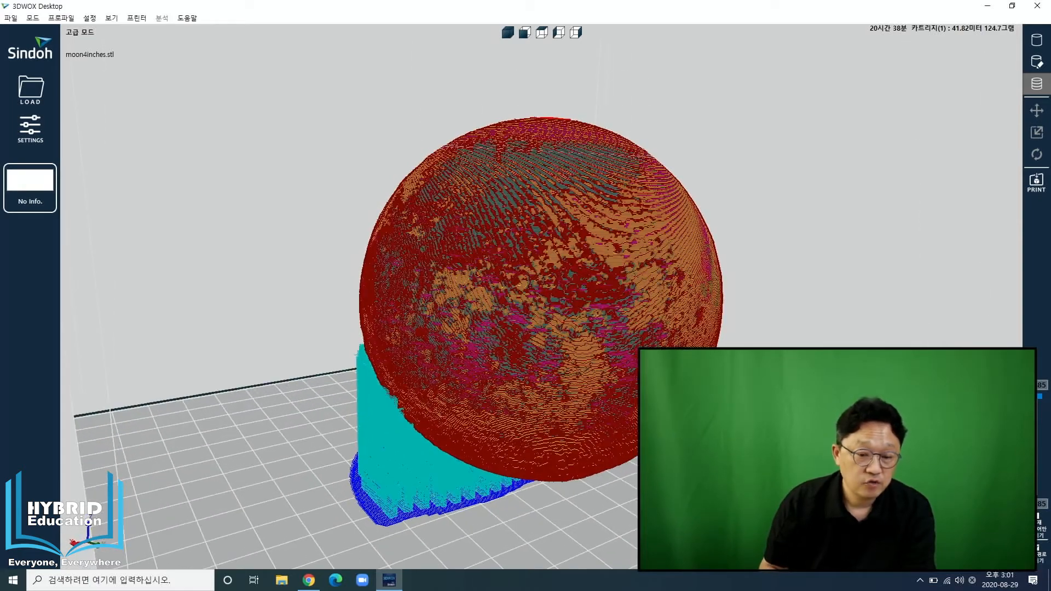
drag(1040, 400, 1040, 458)
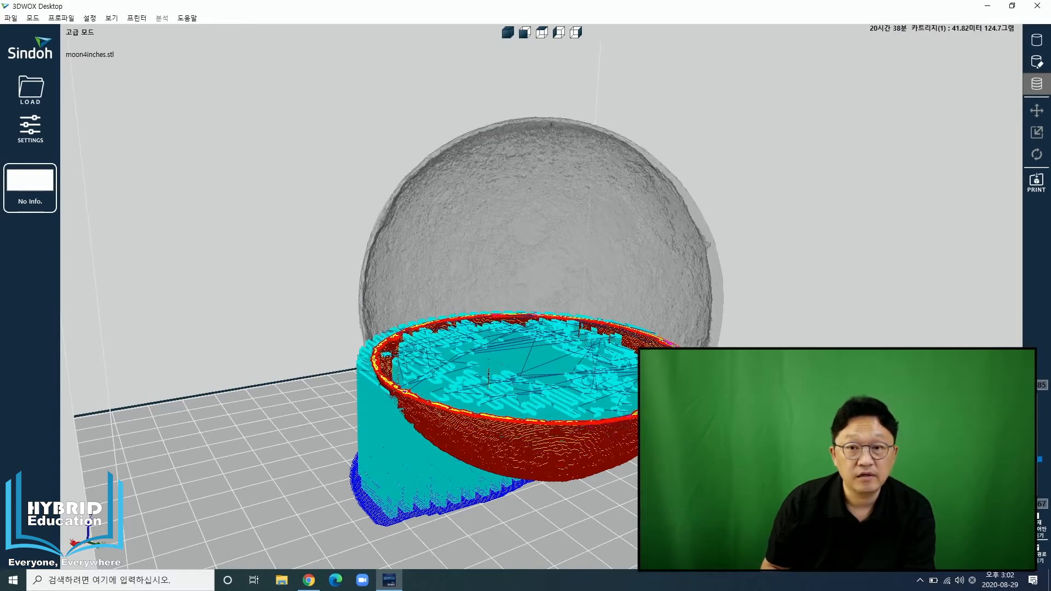
Step: Return to support editing, lower the editing plane close to the bed, and erase the red support area around the moon
click(1036, 69)
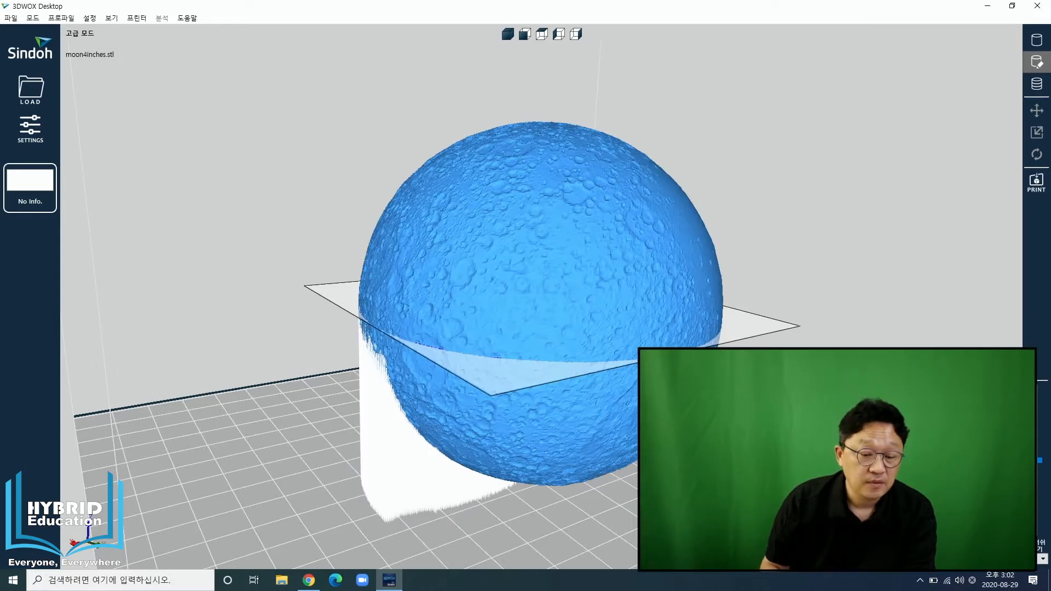
drag(1039, 463, 1037, 505)
right_drag(705, 377, 691, 220)
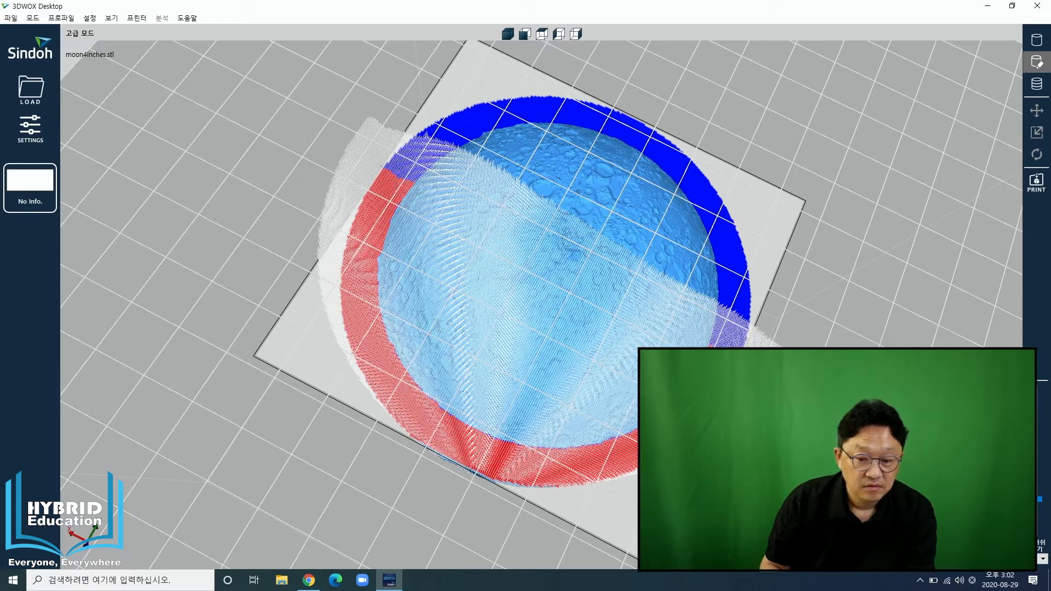
drag(1039, 499, 1041, 531)
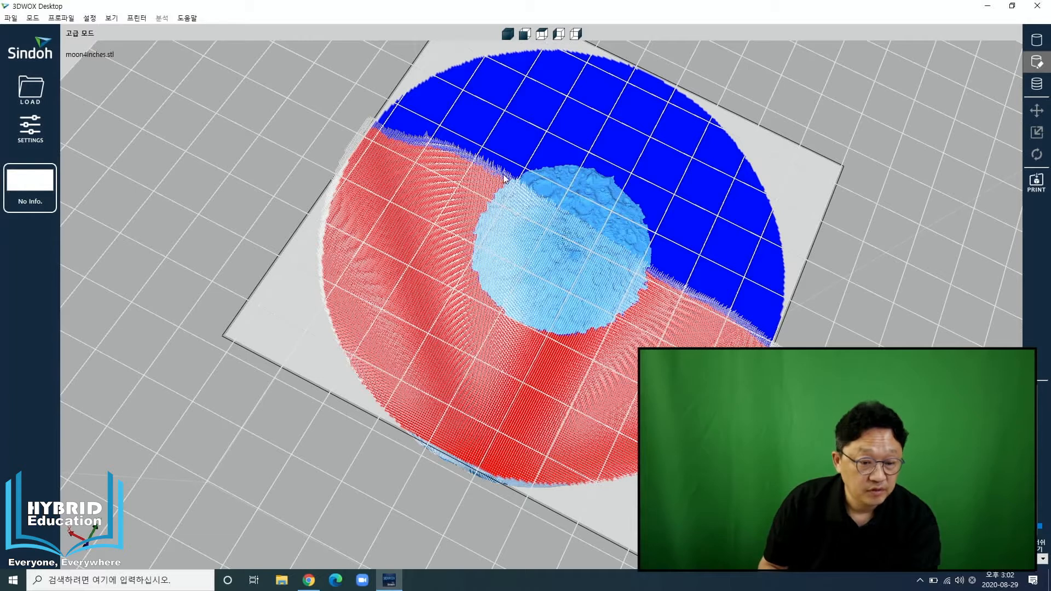
drag(504, 175, 487, 223)
drag(503, 295, 465, 192)
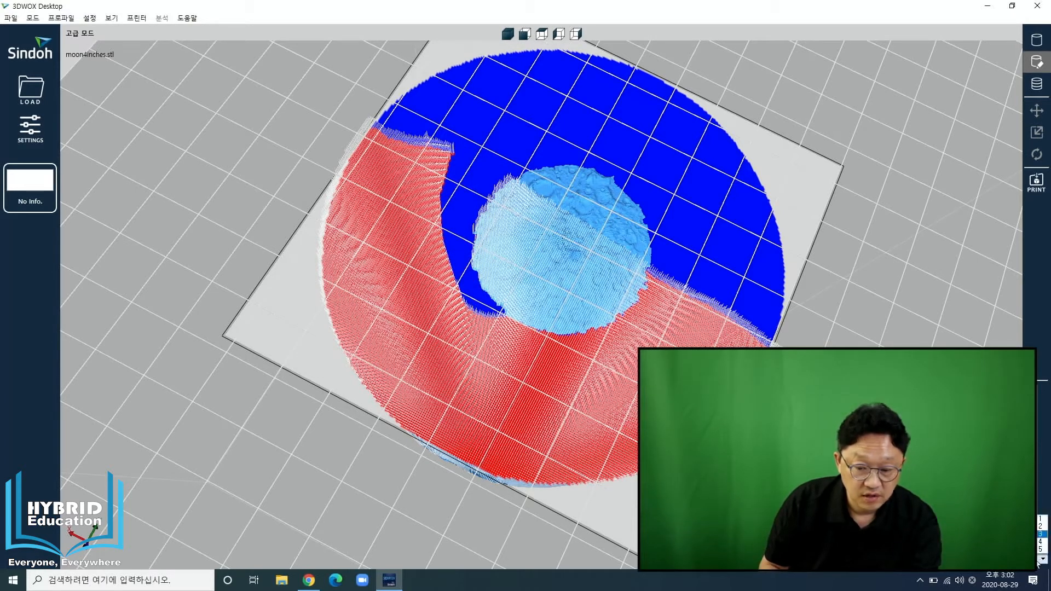
mouse_move(447, 194)
mouse_down()
mouse_move(431, 300)
mouse_move(436, 192)
mouse_move(383, 199)
mouse_move(372, 362)
mouse_move(355, 170)
mouse_up()
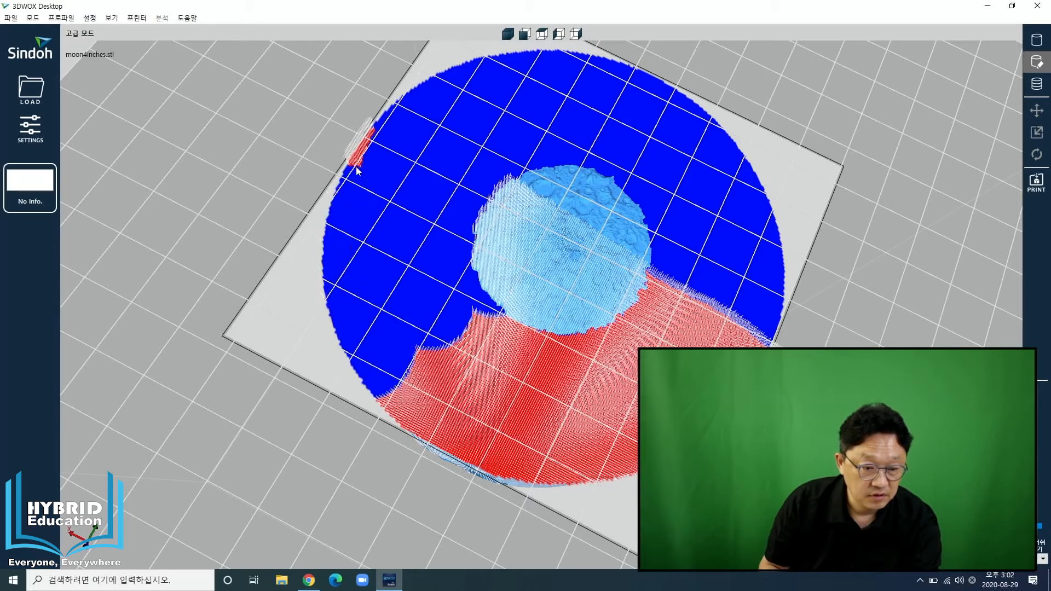
mouse_move(365, 370)
mouse_down()
mouse_move(448, 434)
mouse_move(630, 437)
mouse_move(714, 329)
mouse_move(637, 386)
mouse_move(455, 353)
mouse_move(550, 355)
mouse_up()
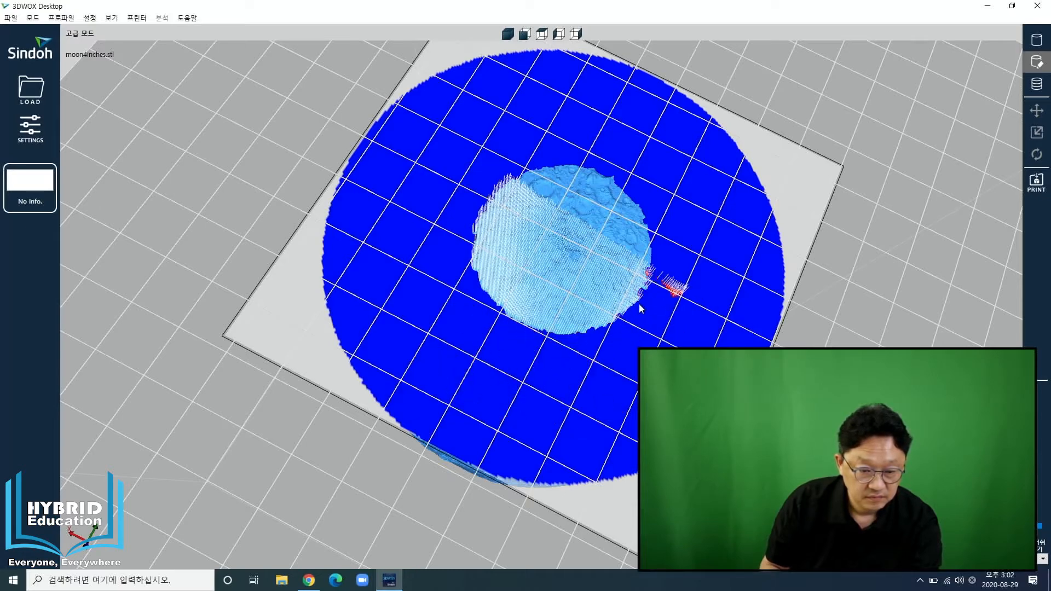
drag(640, 308, 697, 319)
right_drag(734, 231, 684, 405)
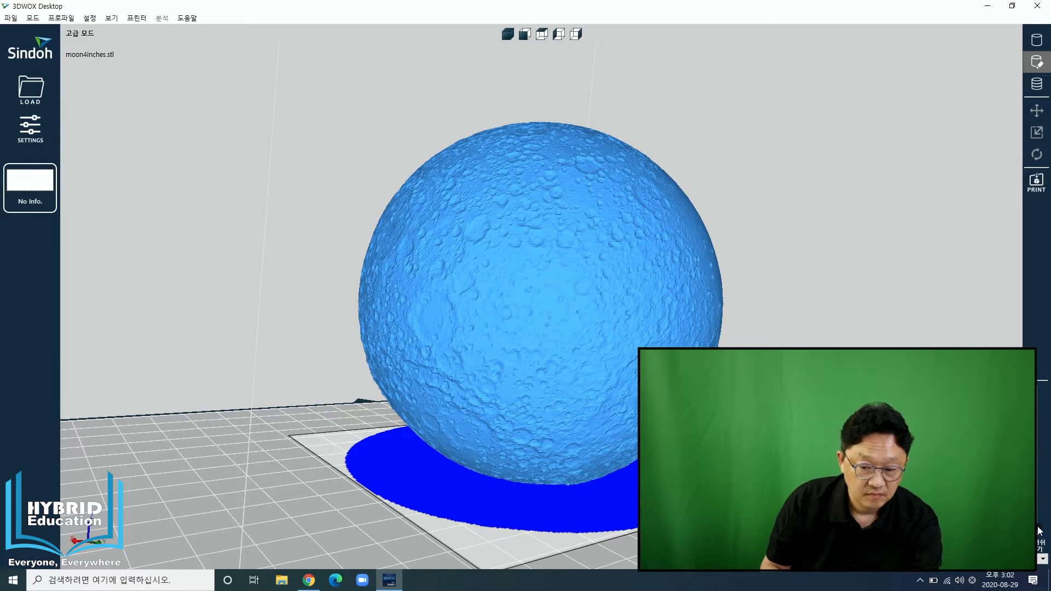
Step: Lower the editing plane slightly further, repaint one half of the moon's footprint as solid red support, and check it at different plane heights
mouse_move(1039, 529)
mouse_down()
mouse_move(1039, 482)
mouse_move(1039, 531)
mouse_up()
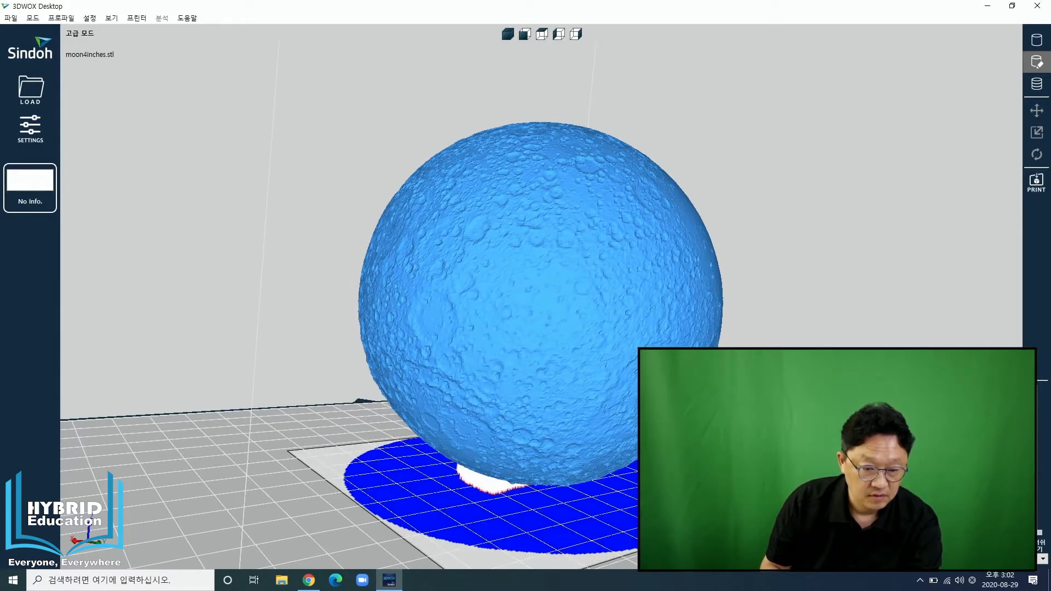
click(440, 515)
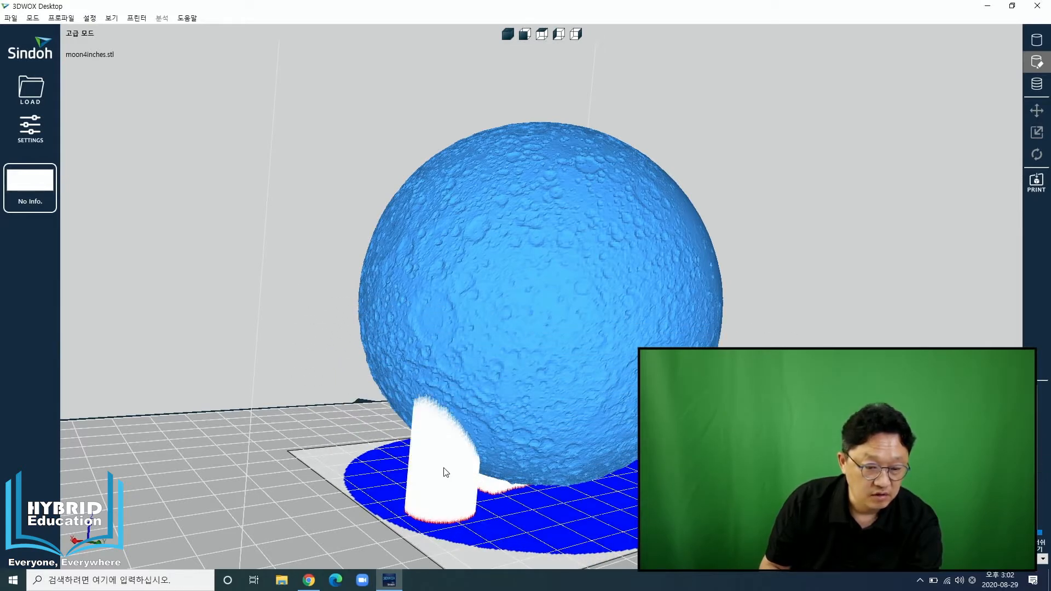
click(382, 492)
right_drag(381, 493, 524, 364)
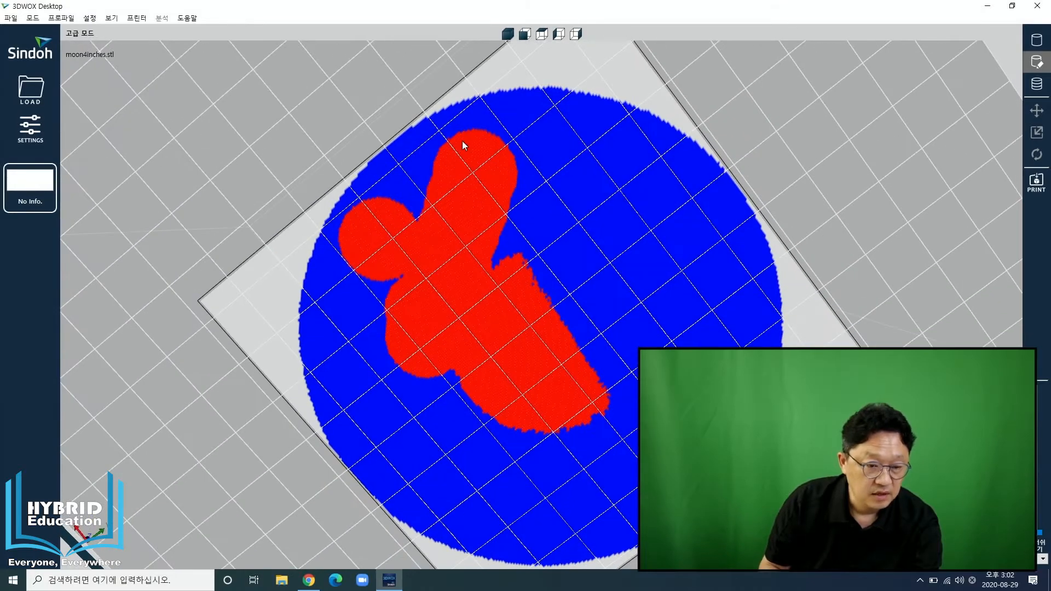
mouse_move(462, 140)
mouse_down()
mouse_move(378, 229)
mouse_move(326, 372)
mouse_move(318, 419)
mouse_move(330, 458)
mouse_move(383, 403)
mouse_move(389, 202)
mouse_move(341, 265)
mouse_up()
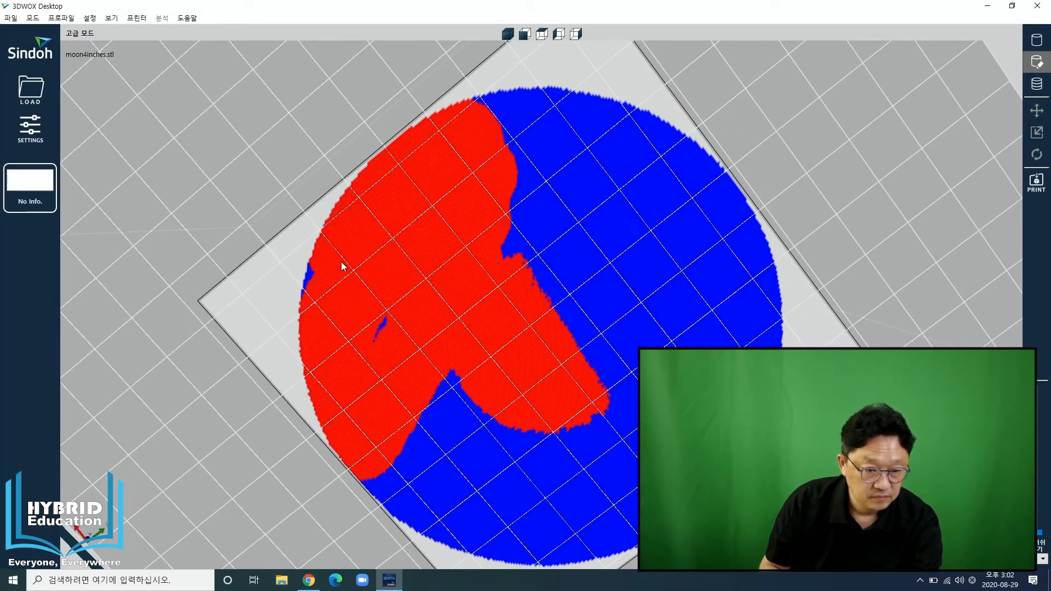
mouse_move(361, 457)
mouse_down()
mouse_move(580, 553)
mouse_move(632, 498)
mouse_move(554, 409)
mouse_move(446, 333)
mouse_move(458, 456)
mouse_move(523, 488)
mouse_up()
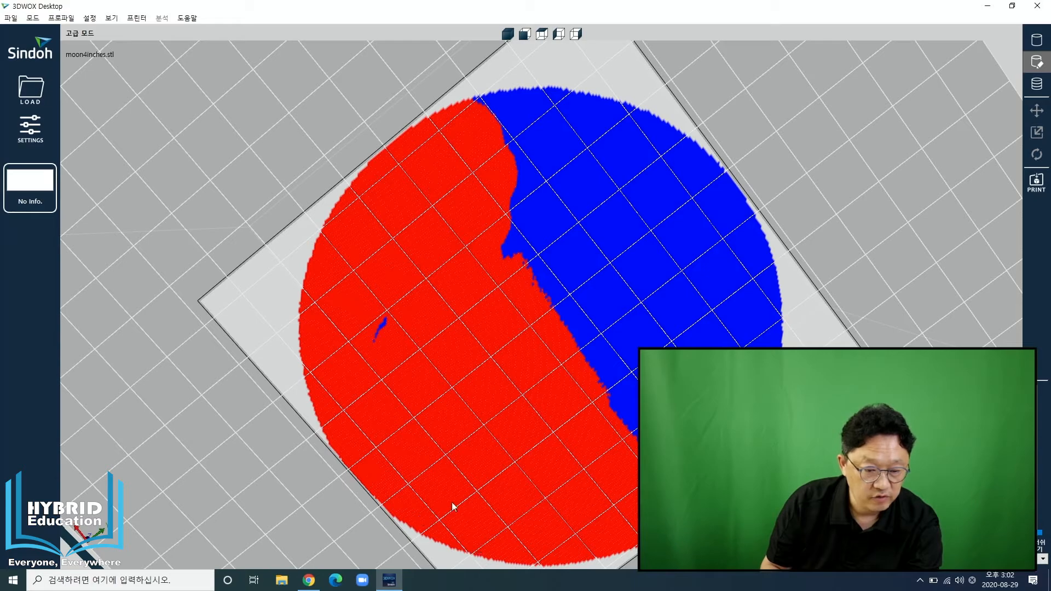
drag(383, 319, 375, 326)
right_drag(662, 241, 682, 416)
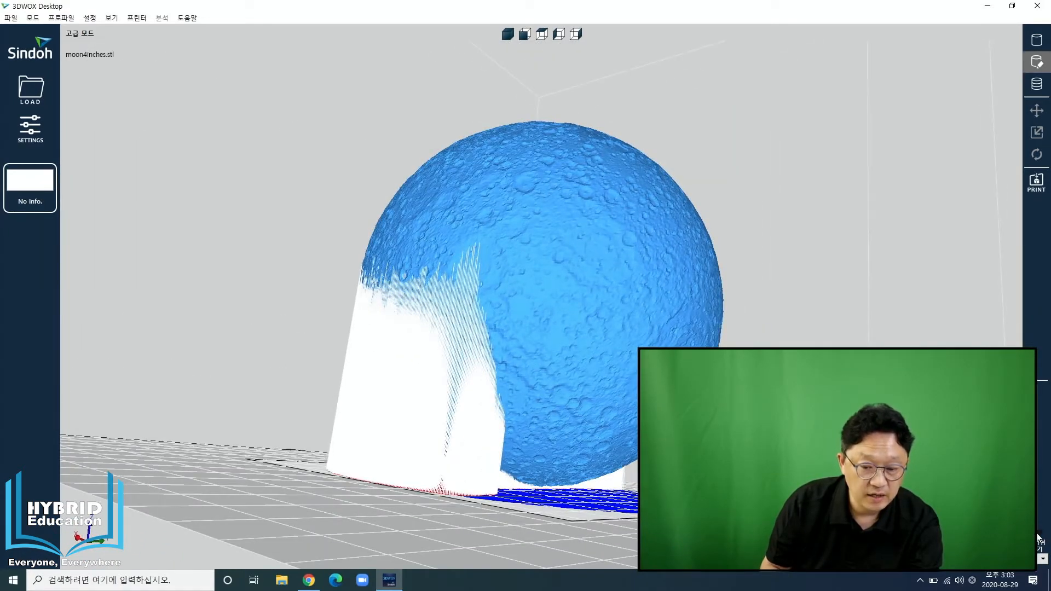
drag(1038, 539, 1039, 517)
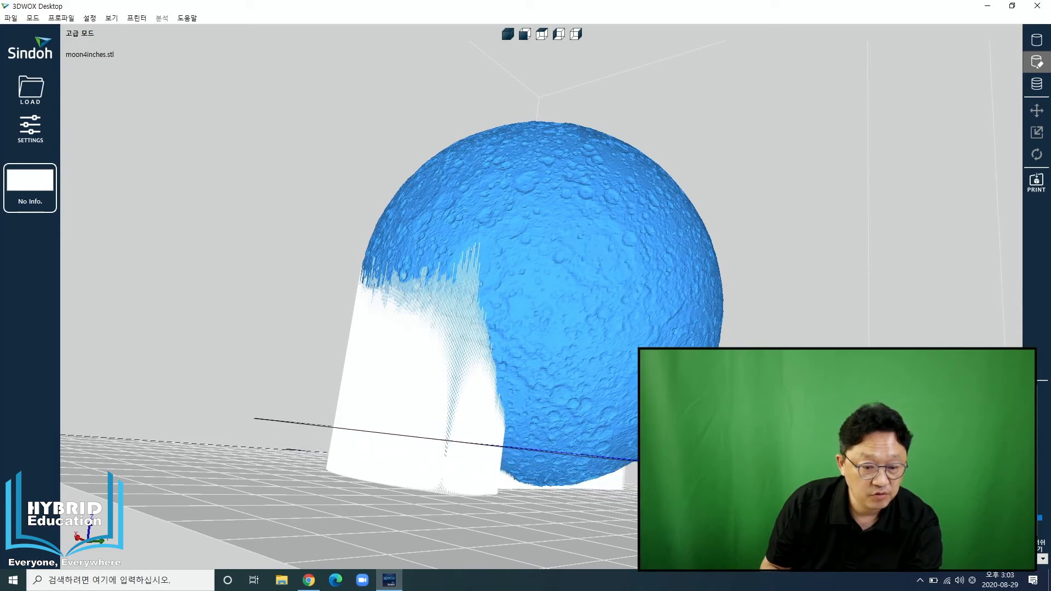
right_drag(875, 509, 892, 367)
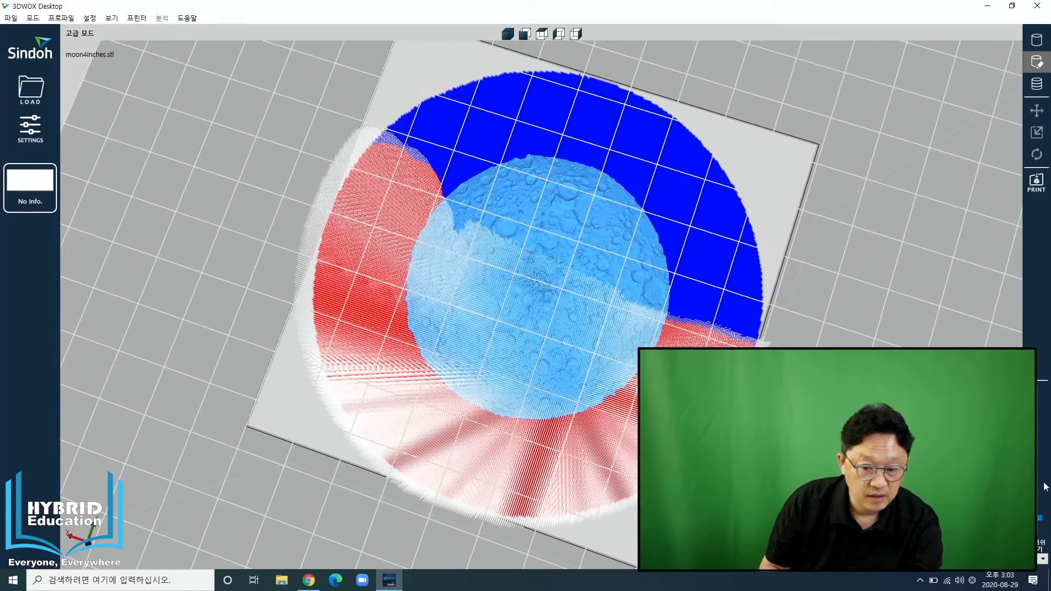
mouse_move(1039, 517)
mouse_down()
mouse_move(1039, 539)
mouse_move(1038, 452)
mouse_move(1040, 532)
mouse_up()
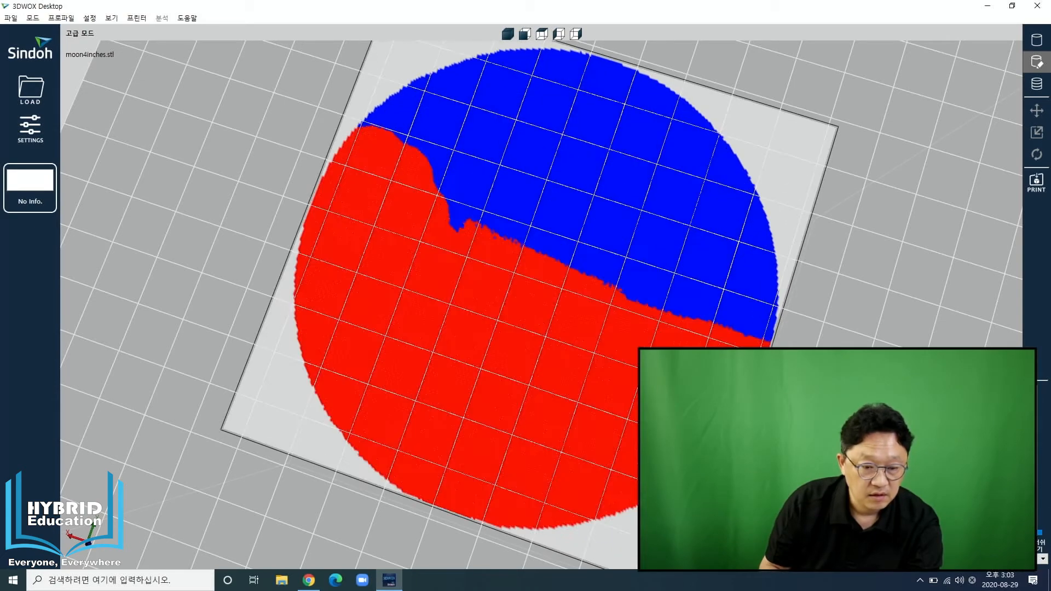
Step: Set the support generation location to 사용 안 함 (not used) in the advanced settings and apply it
right_drag(736, 257, 320, 212)
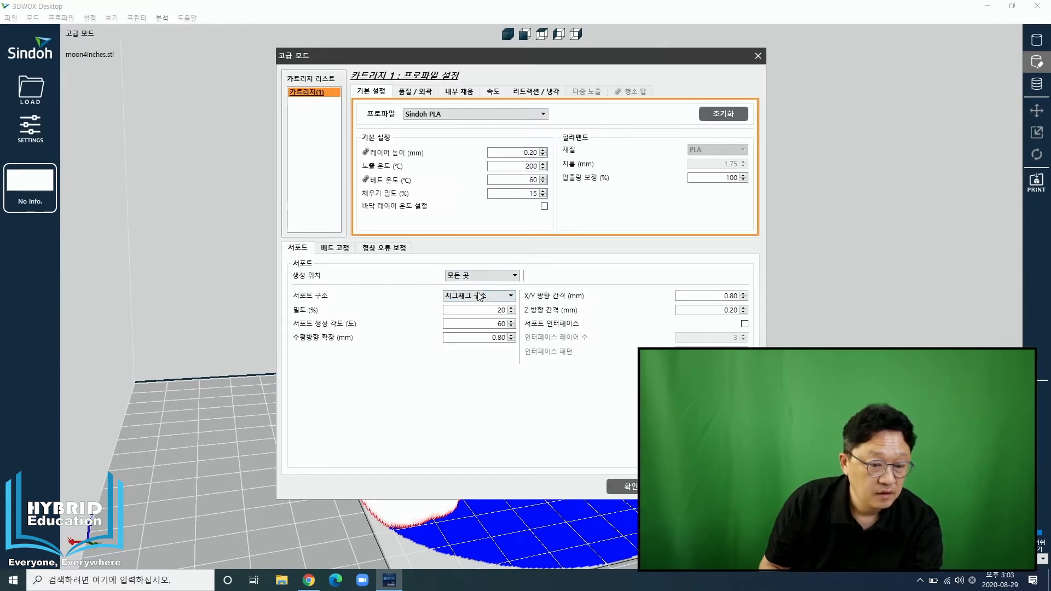
click(464, 276)
click(463, 297)
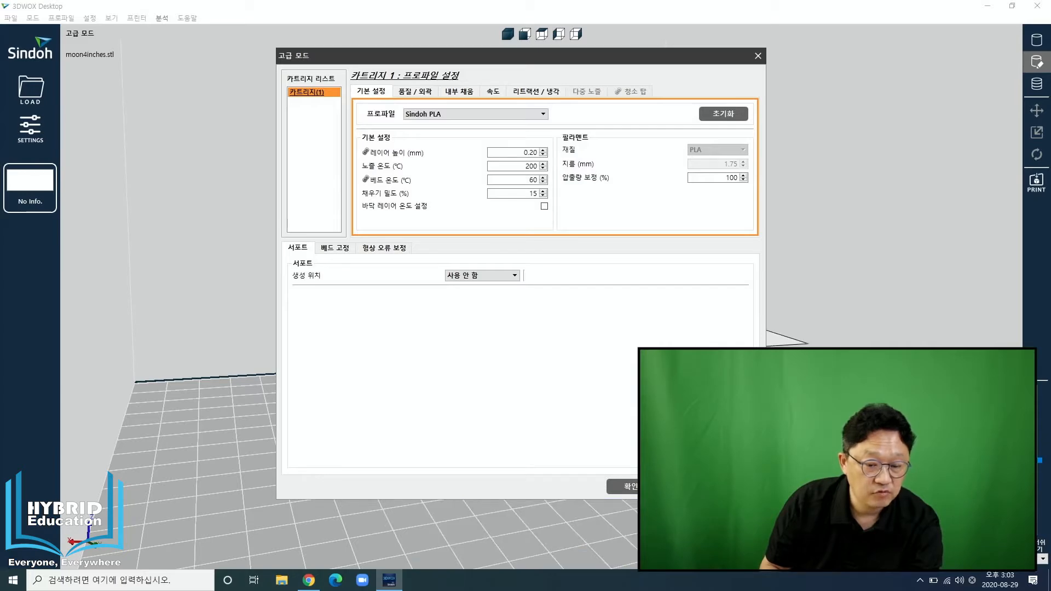
click(626, 489)
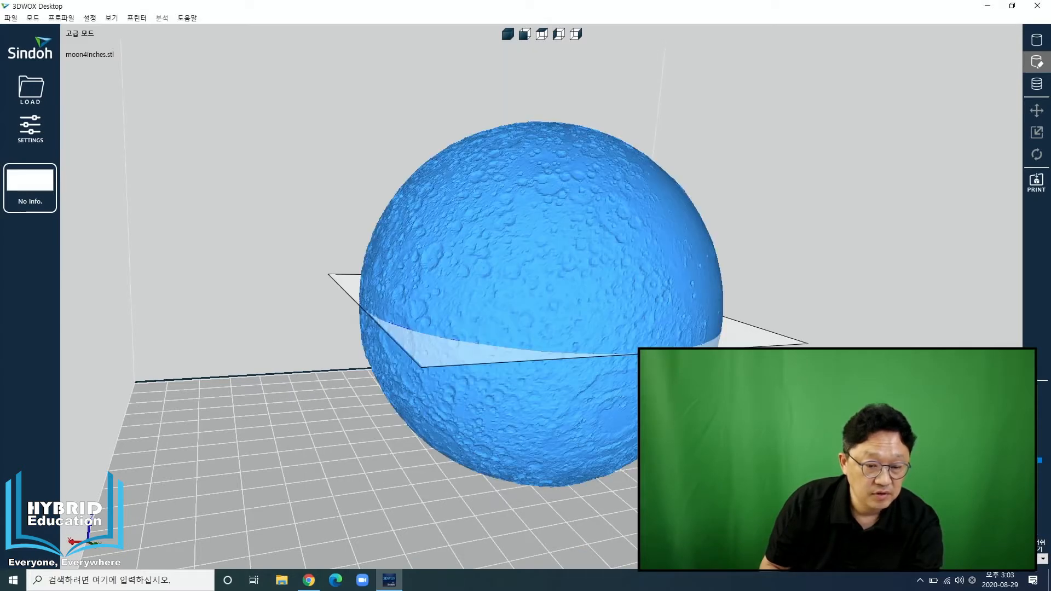
Step: Lower the editing plane to bed level and paint solid red support over one half of the moon's footprint, out to the edge
right_drag(644, 454, 636, 290)
drag(1039, 460, 1039, 532)
right_drag(769, 405, 738, 312)
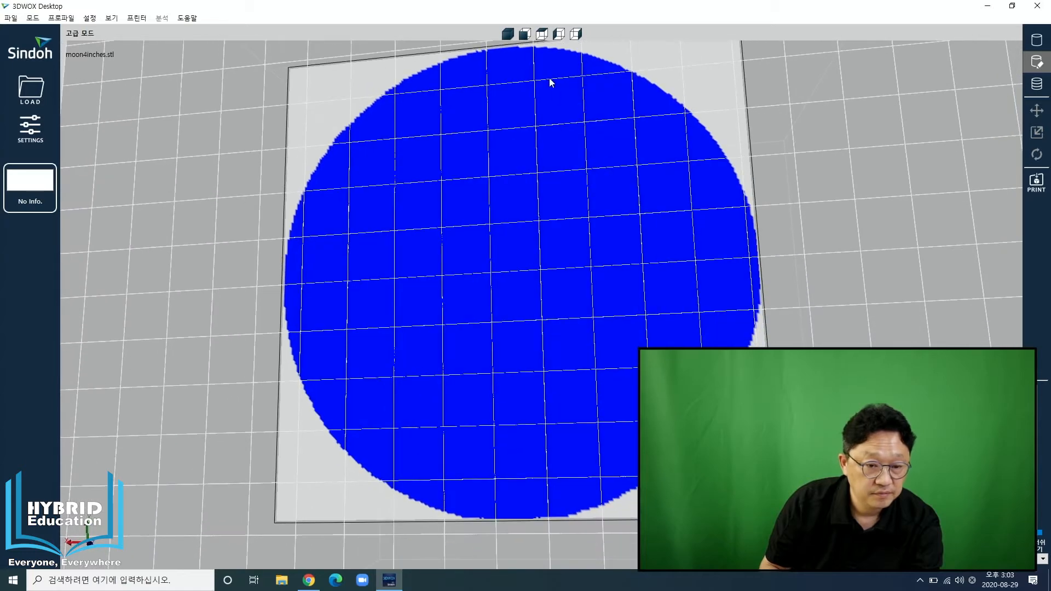
click(542, 34)
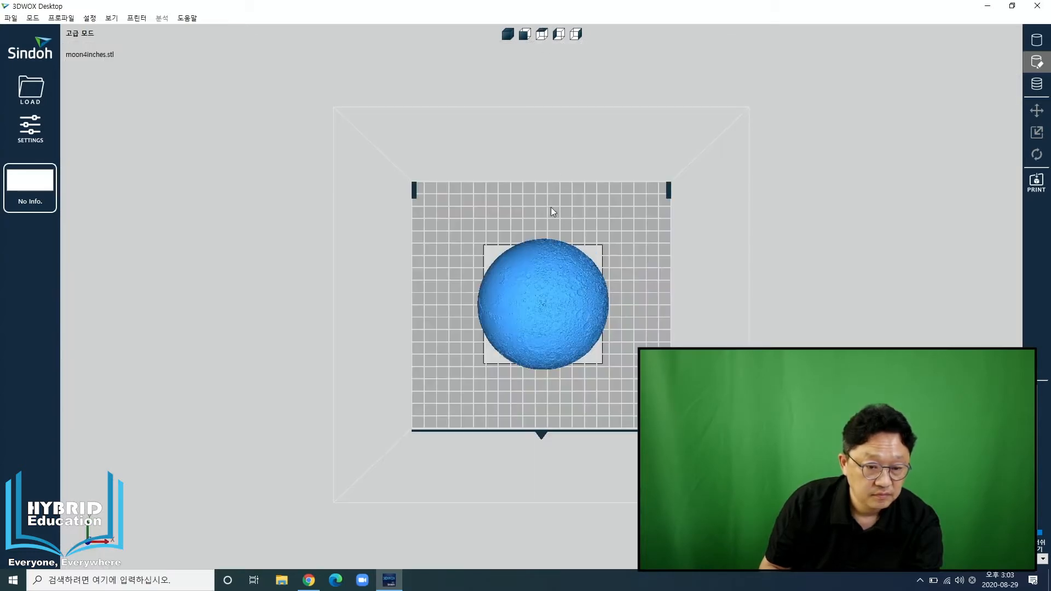
scroll(537, 301, up, 3)
right_drag(561, 380, 539, 153)
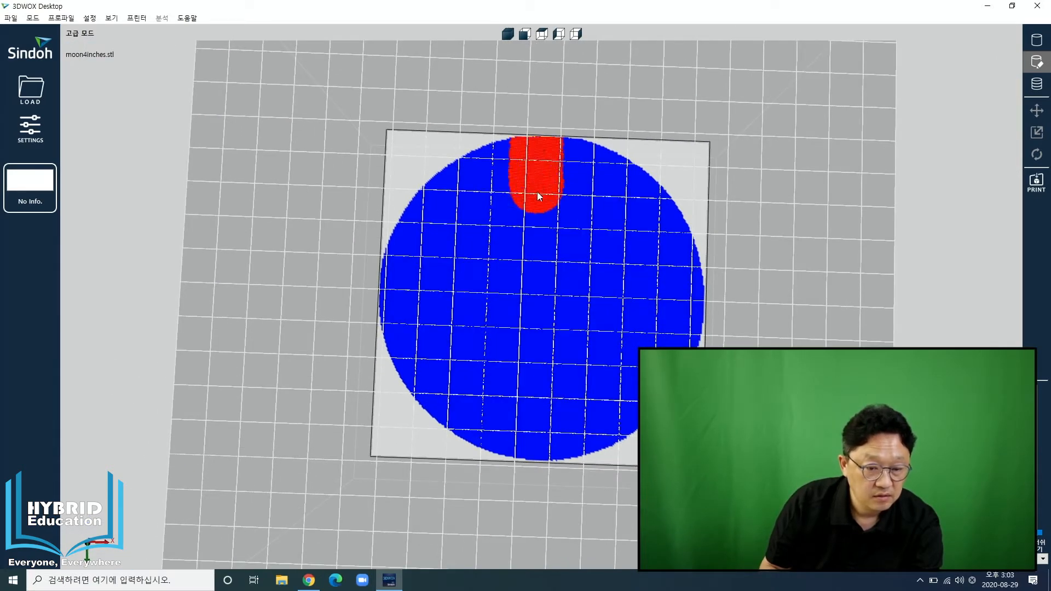
mouse_move(531, 354)
mouse_down()
mouse_move(527, 429)
mouse_move(500, 371)
mouse_up()
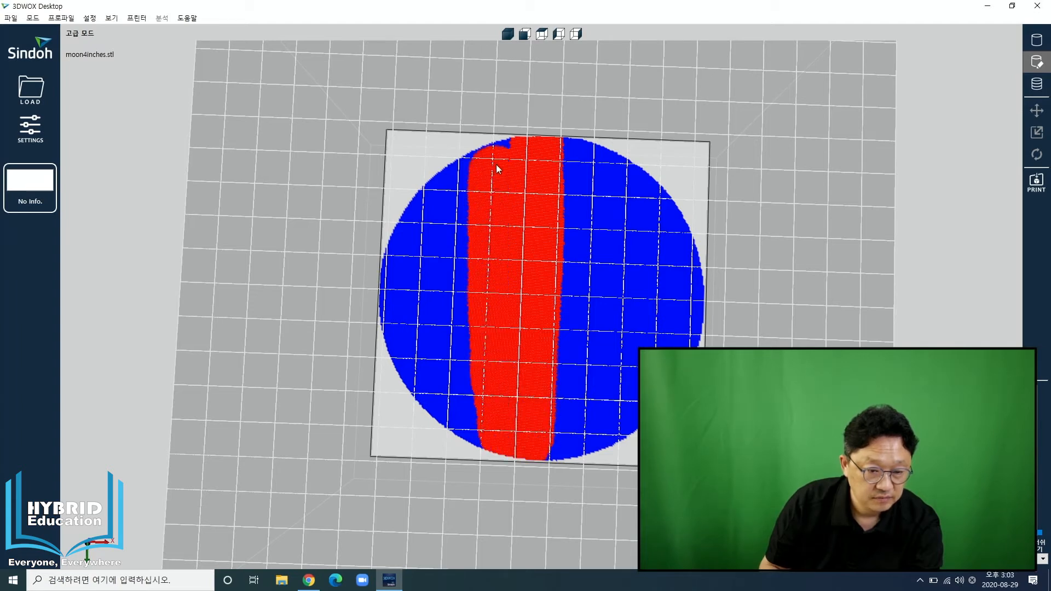
mouse_move(497, 168)
mouse_down()
mouse_move(469, 215)
mouse_move(469, 306)
mouse_up()
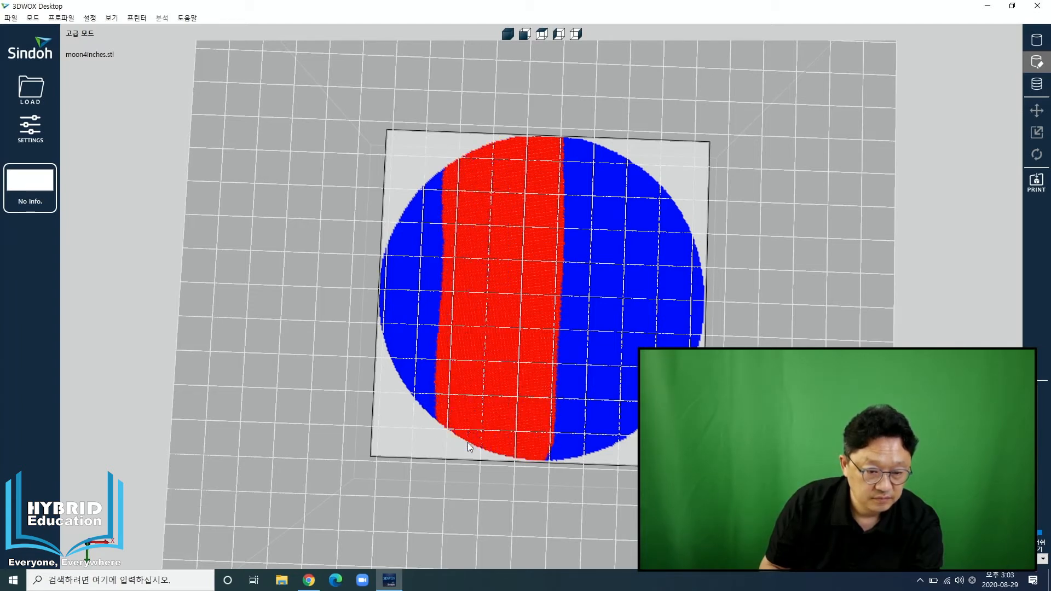
drag(443, 197, 417, 263)
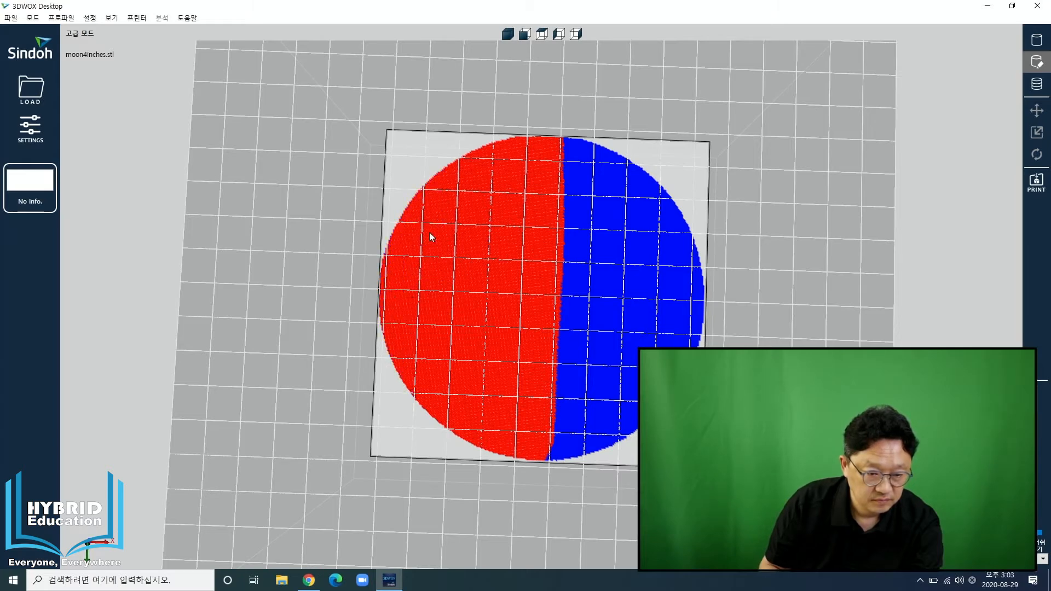
mouse_move(459, 260)
right_down()
mouse_move(563, 169)
mouse_move(530, 261)
mouse_move(434, 313)
right_up()
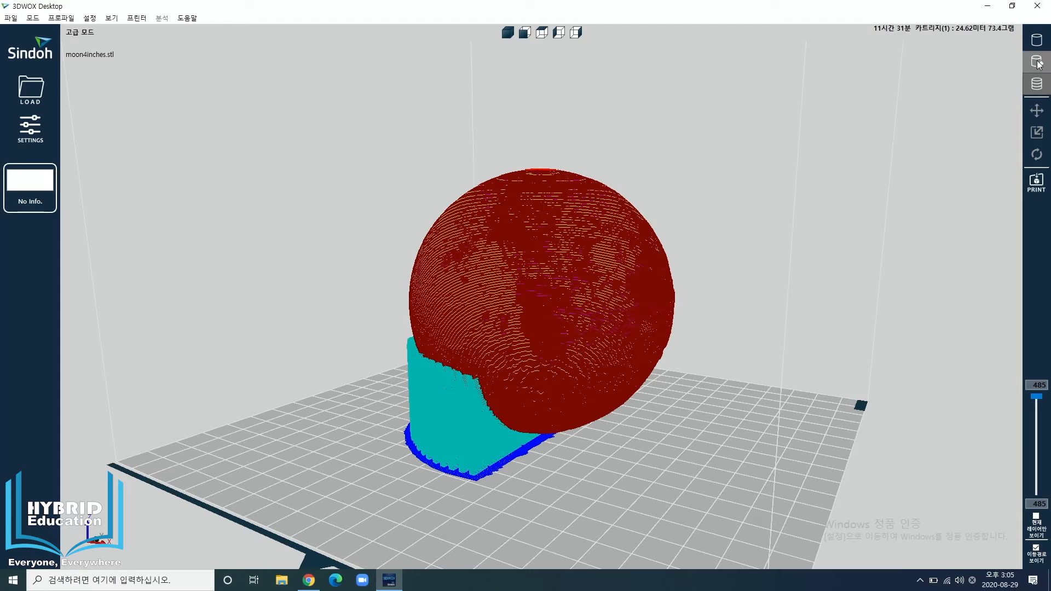
Step: Examine the newly sliced moon and its half support in the layer preview, showing layers up to 90, up to 26, and a higher cross-section
scroll(697, 382, down, 3)
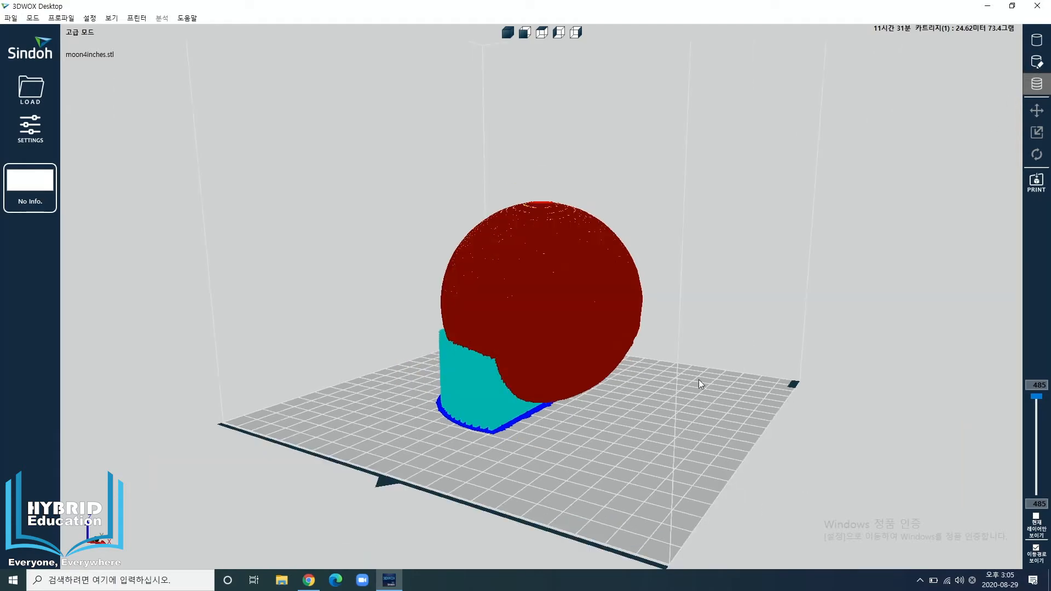
scroll(580, 439, up, 5)
mouse_move(567, 426)
right_down()
mouse_move(614, 450)
mouse_move(684, 446)
right_up()
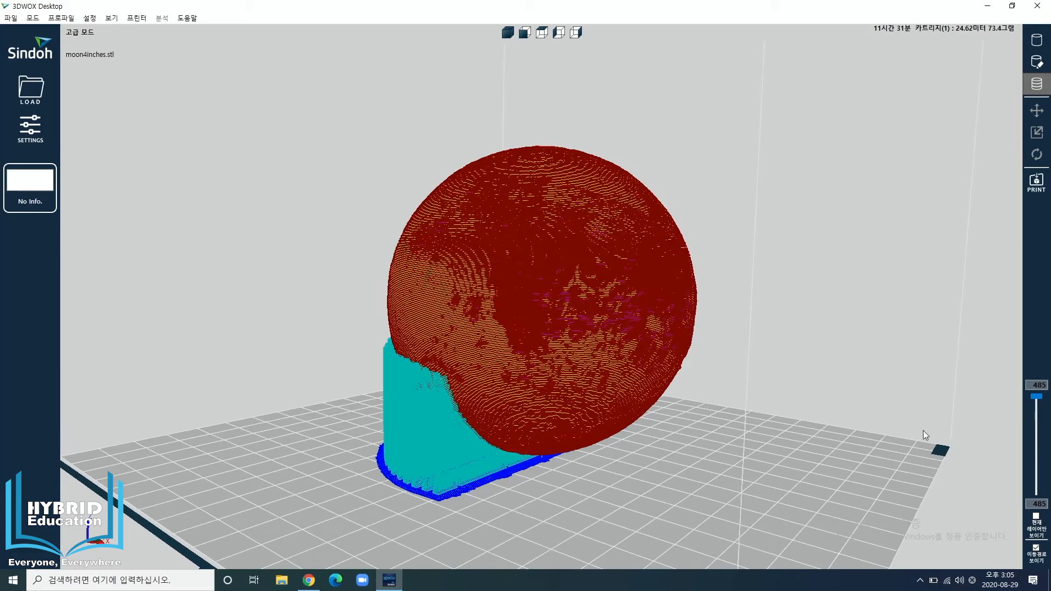
drag(1038, 403, 1036, 474)
right_drag(711, 362, 483, 424)
scroll(484, 421, down, 2)
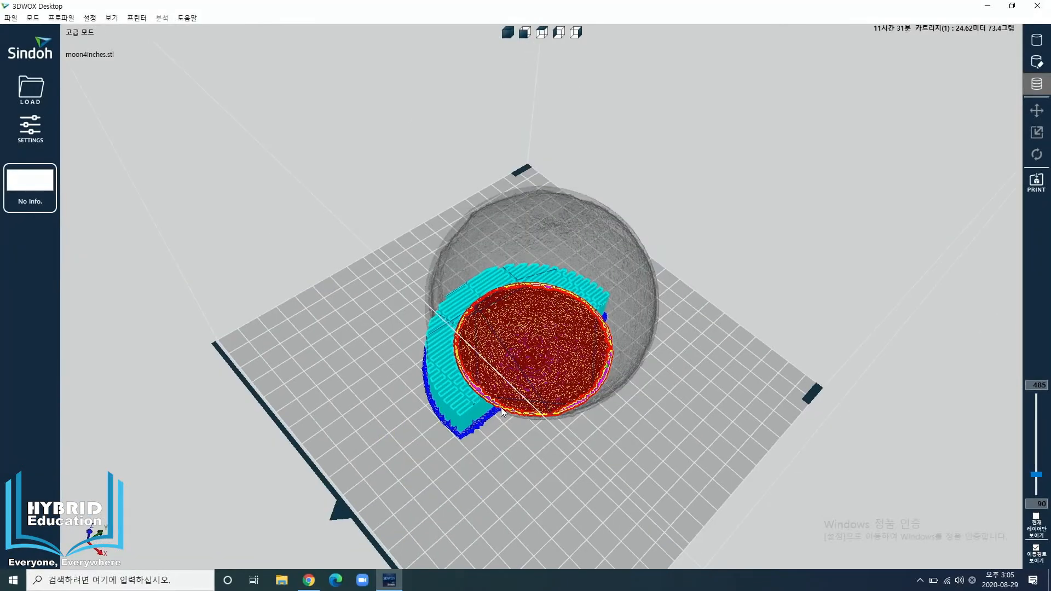
mouse_move(1035, 474)
mouse_down()
mouse_move(1036, 455)
mouse_move(1034, 489)
mouse_move(1033, 415)
mouse_move(1033, 493)
mouse_up()
scroll(563, 481, up, 3)
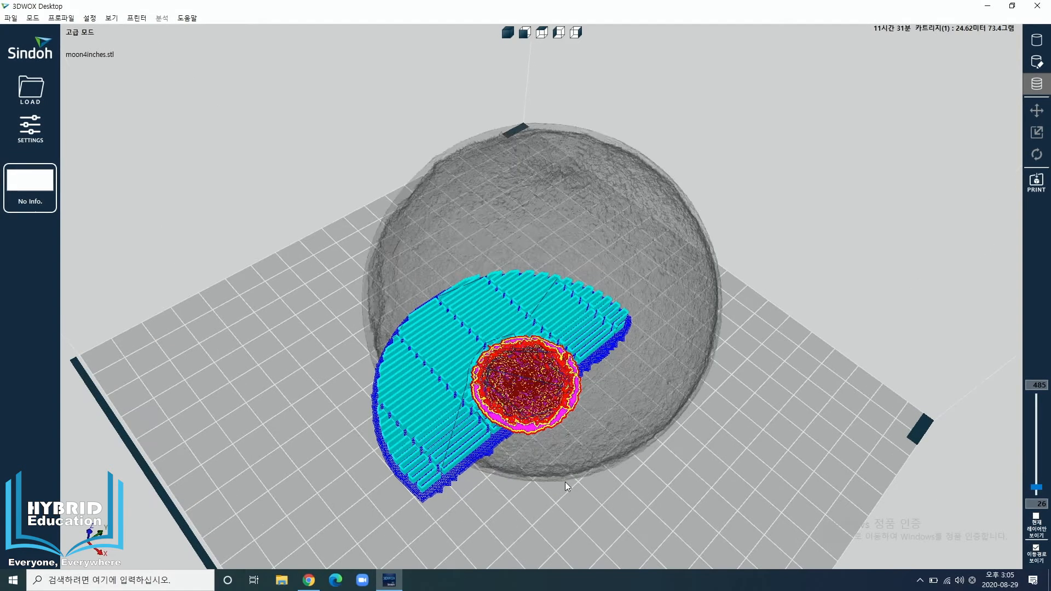
scroll(563, 481, down, 3)
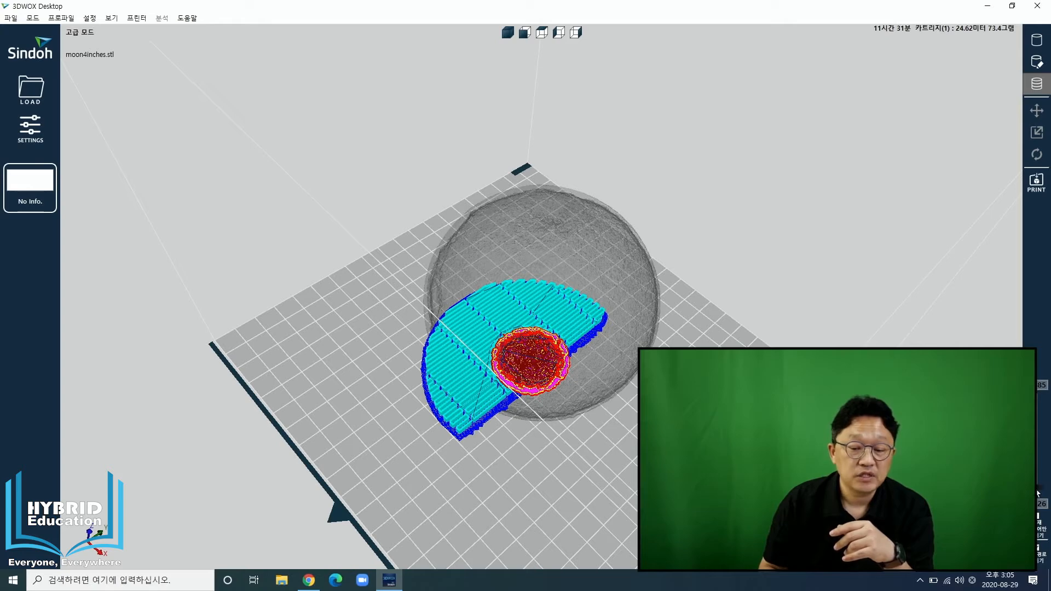
drag(1038, 492, 1038, 466)
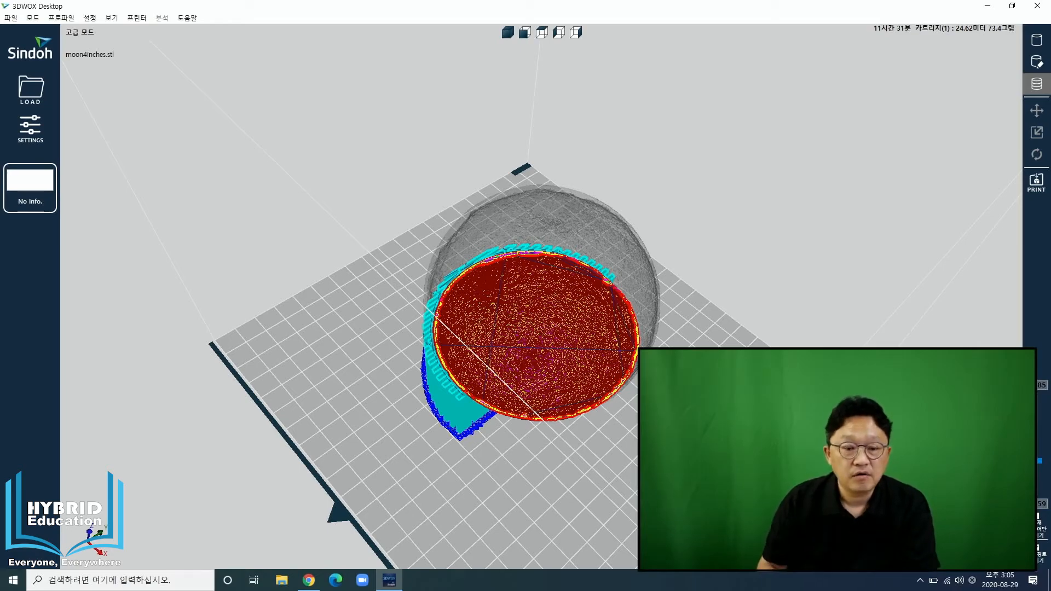
Step: Examine the sliced moon and its half support in the layer preview, from a partial cross-section up to layer 485 and from below
scroll(565, 427, up, 5)
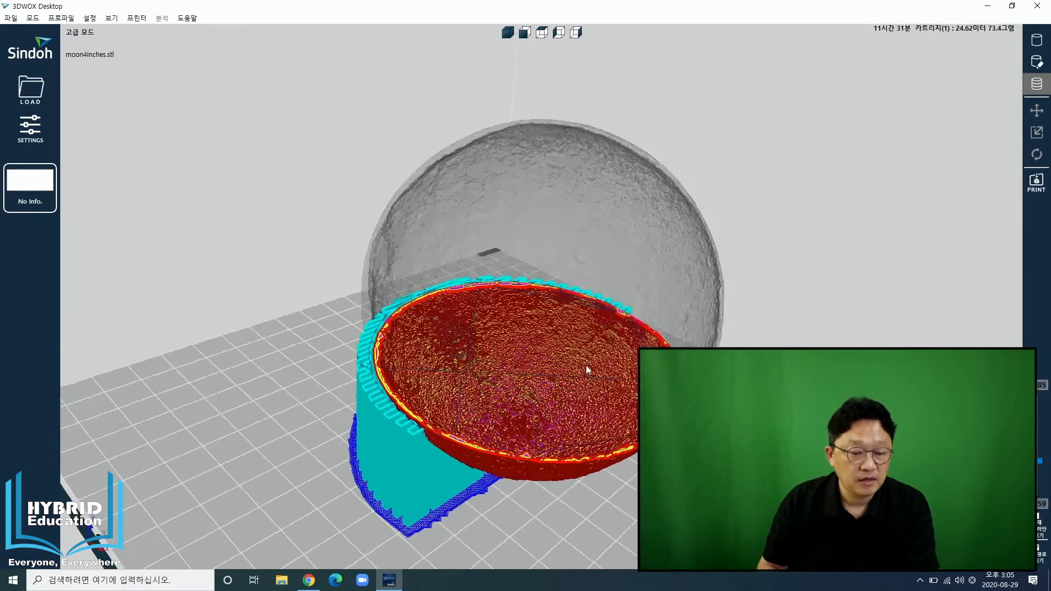
right_drag(587, 370, 540, 279)
right_drag(699, 283, 422, 189)
drag(1038, 462, 1039, 395)
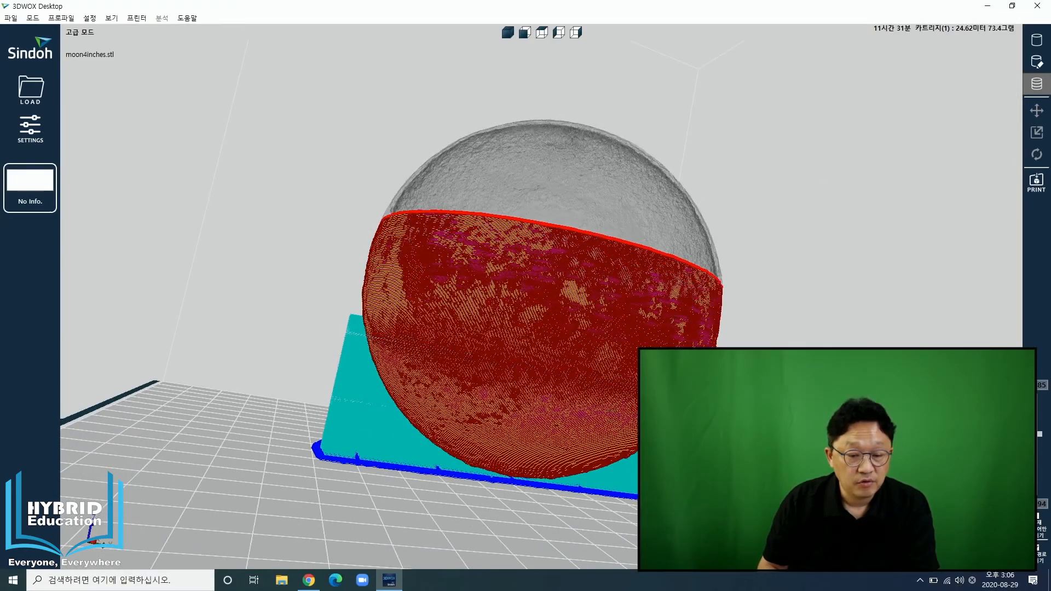
right_drag(589, 411, 668, 413)
right_drag(752, 298, 567, 377)
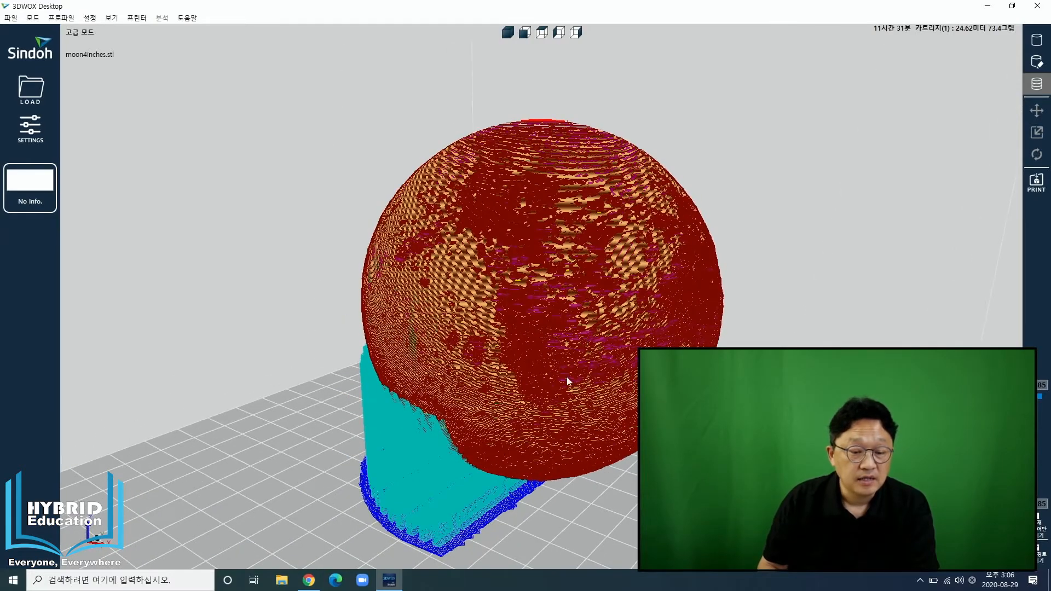
scroll(567, 376, up, 2)
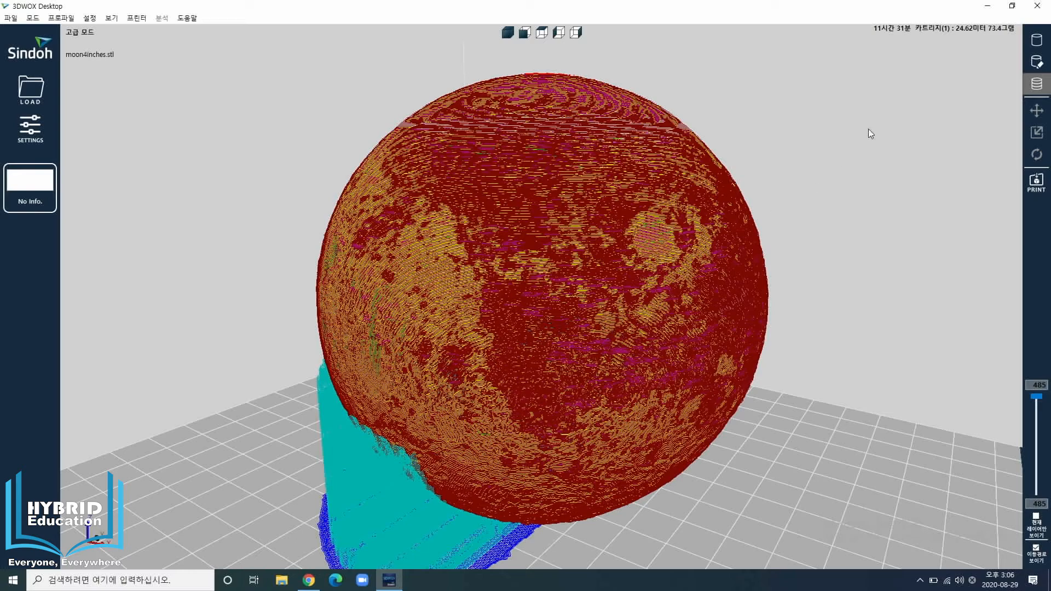
scroll(587, 321, down, 2)
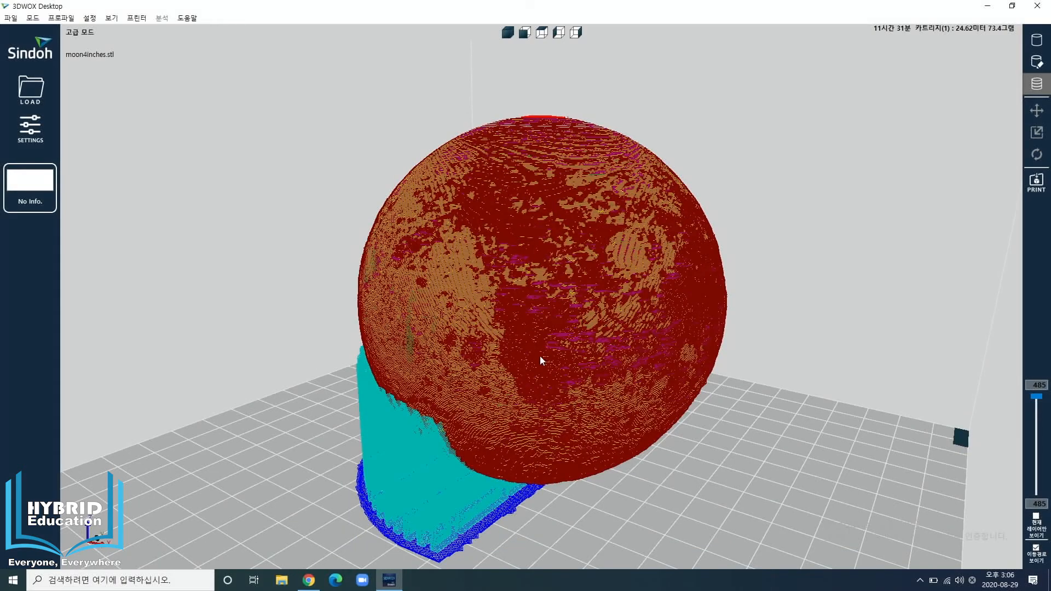
right_drag(539, 355, 612, 405)
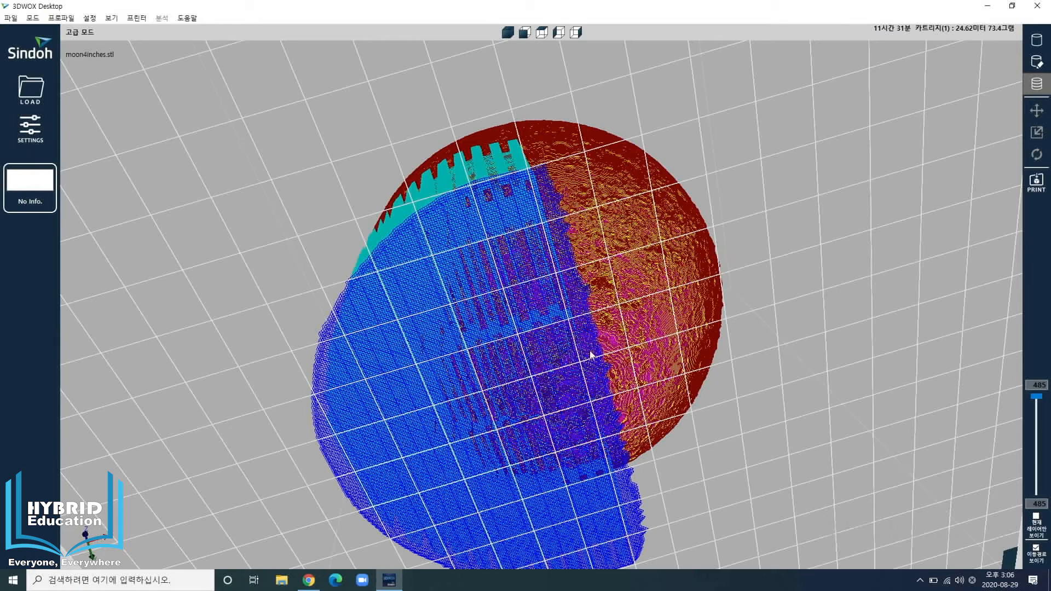
Step: Return to support editing, lower the editing plane to bed level, and paint the remaining blue half of the footprint as solid red support
click(1035, 66)
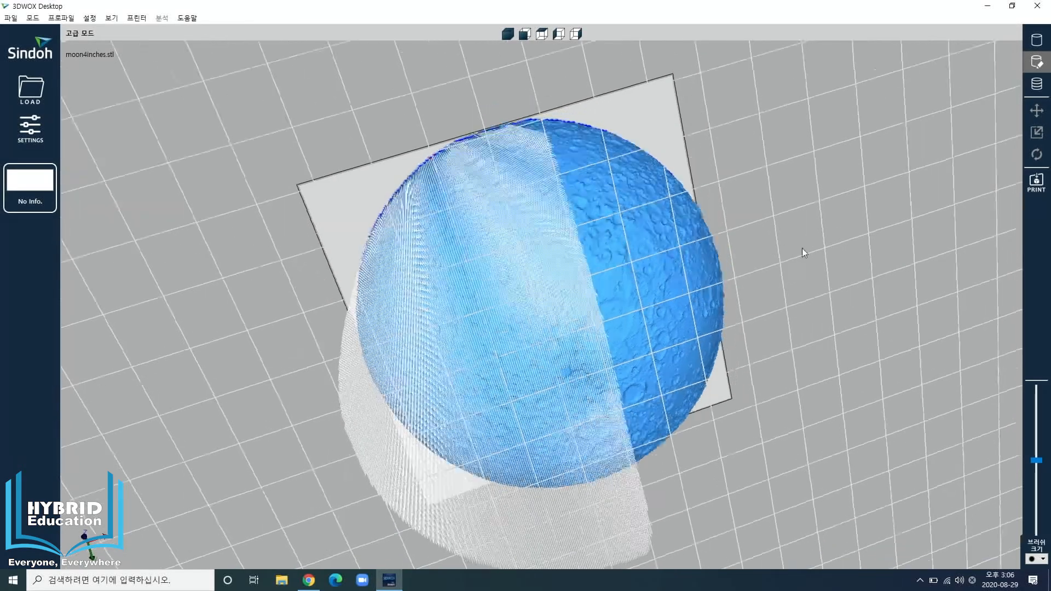
mouse_move(770, 277)
right_down()
mouse_move(790, 412)
mouse_move(727, 214)
mouse_move(724, 293)
mouse_move(768, 142)
mouse_move(700, 94)
mouse_move(693, 100)
right_up()
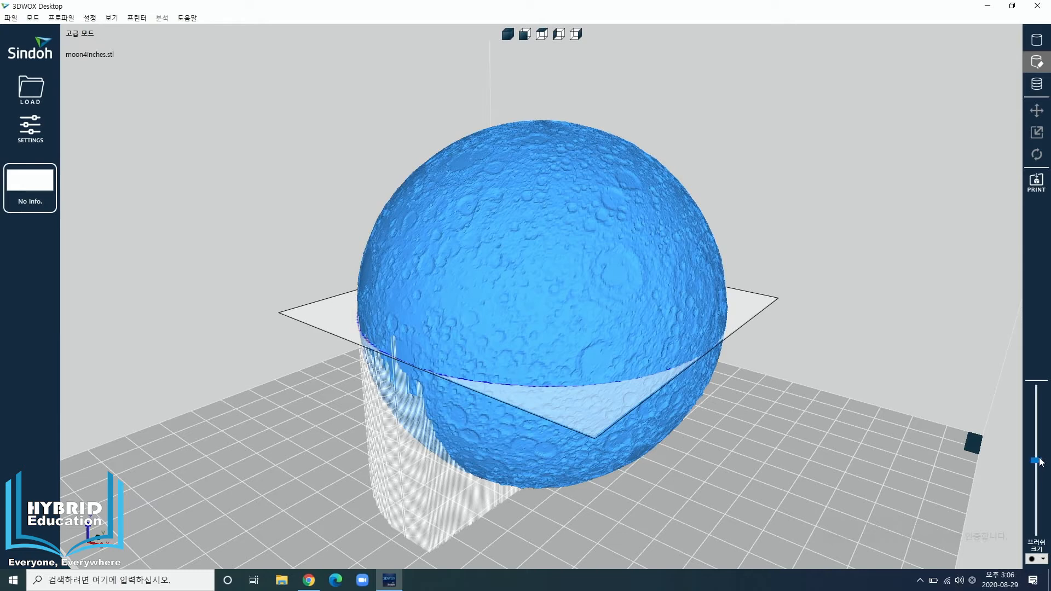
drag(1039, 461, 1034, 533)
right_drag(831, 494, 808, 392)
right_drag(717, 480, 726, 303)
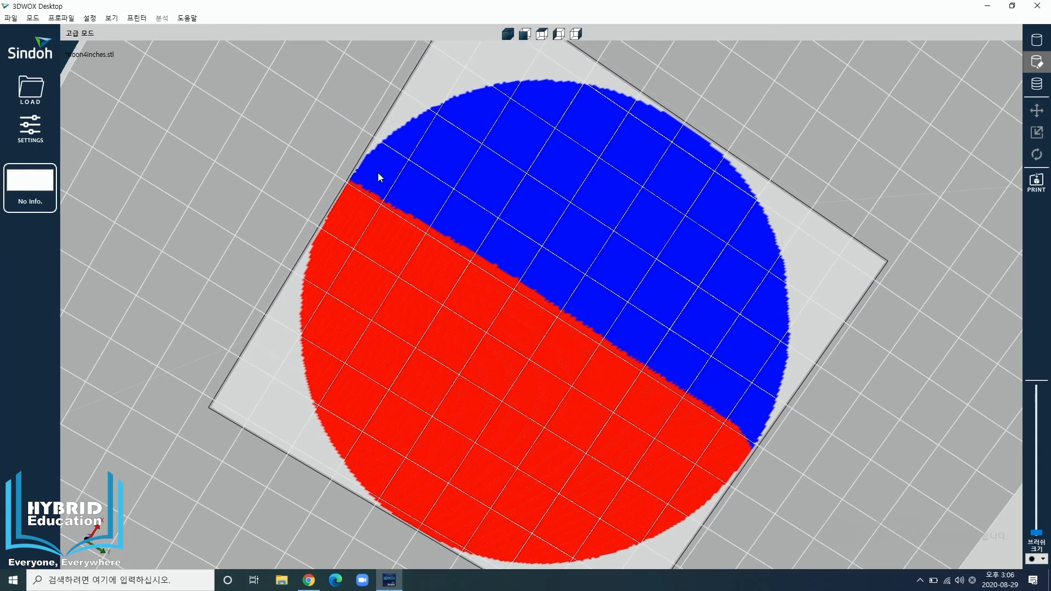
mouse_move(378, 172)
mouse_down()
mouse_move(368, 172)
mouse_move(465, 199)
mouse_move(637, 350)
mouse_move(745, 416)
mouse_move(417, 148)
mouse_move(467, 136)
mouse_move(642, 242)
mouse_move(748, 327)
mouse_move(779, 325)
mouse_move(682, 241)
mouse_move(469, 115)
mouse_up()
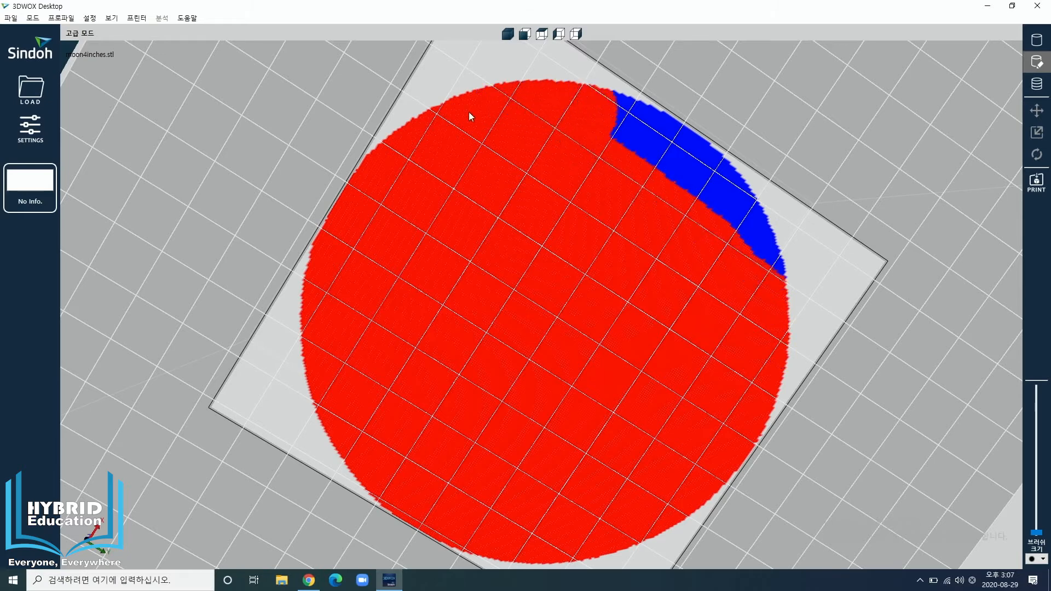
drag(602, 123, 784, 240)
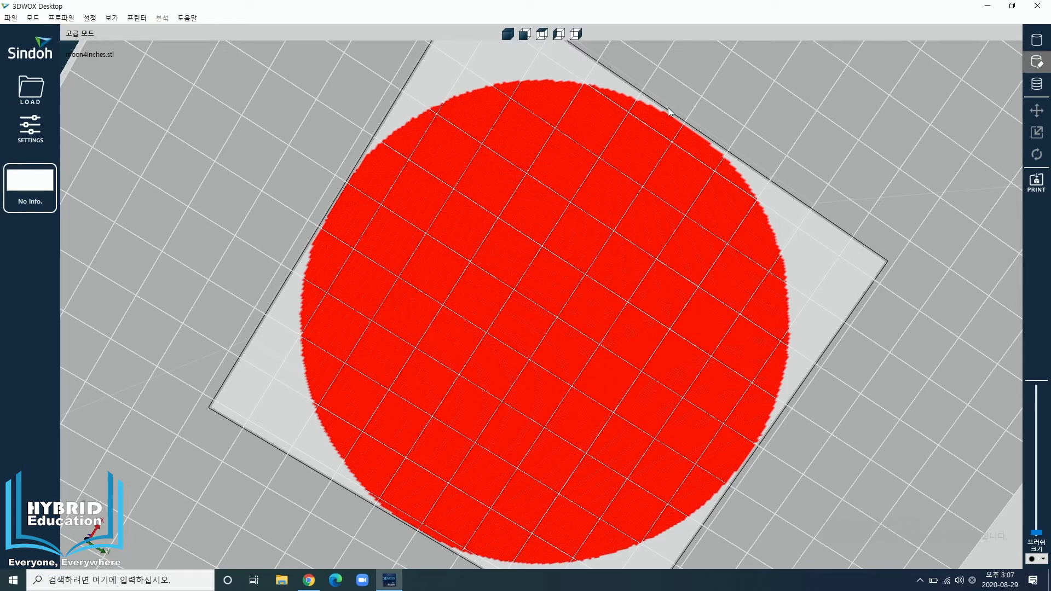
Step: Erase a wide curved strip of support across the whole footprint and inspect the gap it leaves around the moon
mouse_move(668, 109)
mouse_down()
mouse_move(608, 143)
mouse_move(572, 189)
mouse_move(563, 436)
mouse_move(537, 496)
mouse_move(449, 525)
mouse_move(370, 527)
mouse_up()
scroll(593, 256, down, 3)
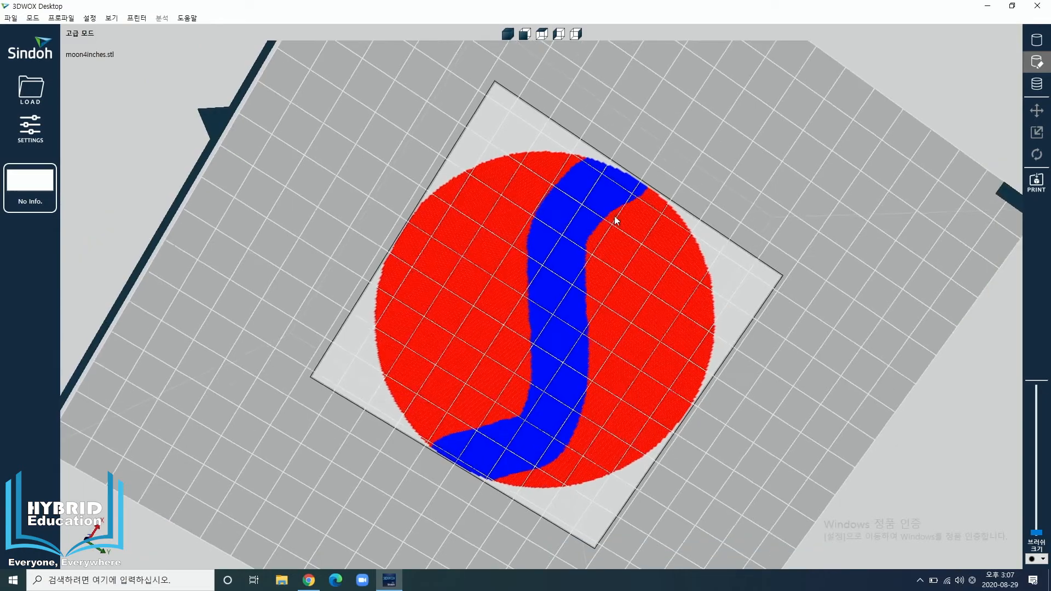
mouse_move(614, 216)
right_down()
mouse_move(564, 353)
mouse_move(518, 352)
mouse_move(568, 355)
right_up()
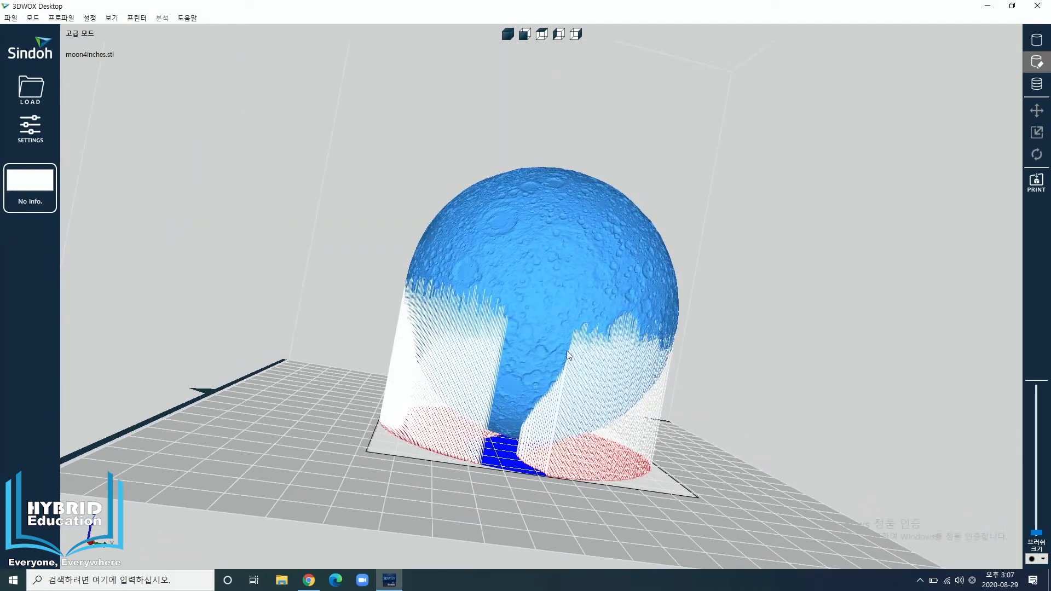
right_drag(660, 383, 567, 373)
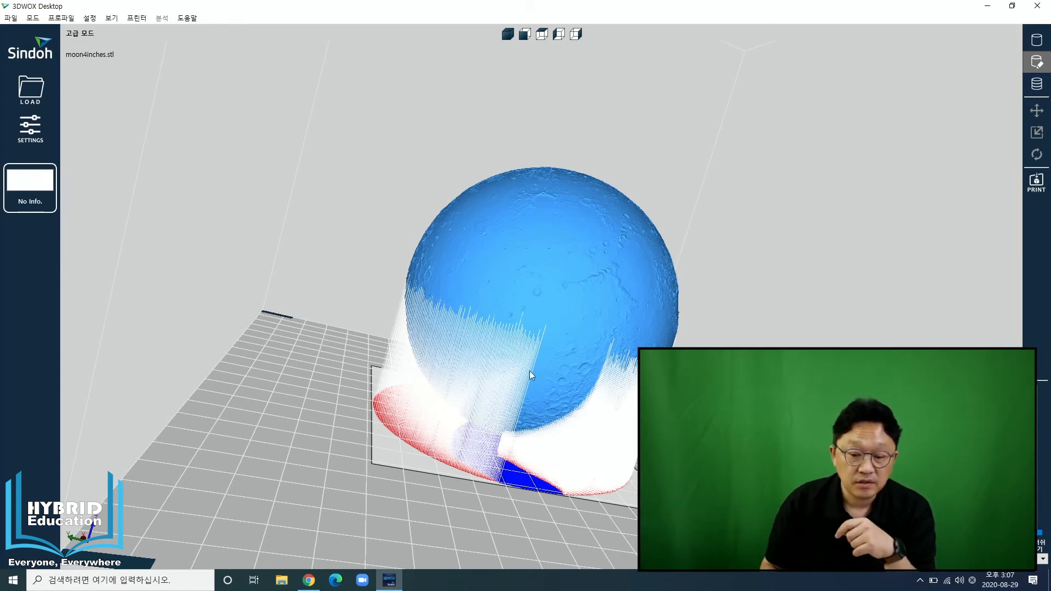
Step: Choose brush size 5 and repaint the erased strip so the whole footprint is solid red support
click(1041, 559)
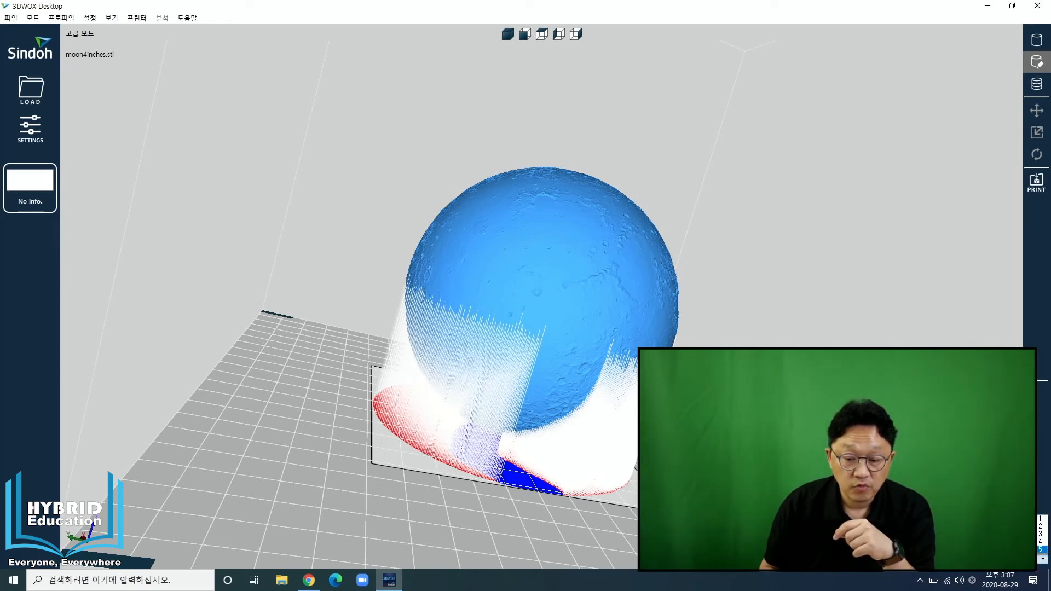
click(1040, 550)
scroll(643, 429, down, 4)
right_drag(634, 383, 570, 280)
mouse_move(492, 246)
mouse_down()
mouse_move(516, 257)
mouse_move(467, 298)
mouse_move(515, 354)
mouse_move(506, 431)
mouse_move(536, 363)
mouse_move(526, 327)
mouse_up()
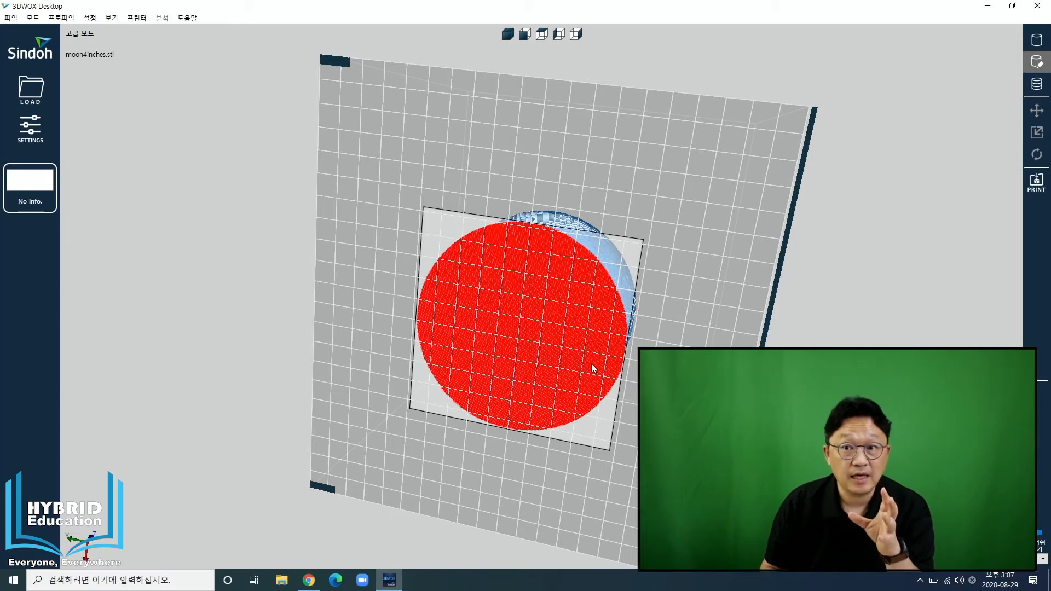
Step: Choose a smaller brush size, erase a narrow S-shaped strip of support across the footprint, and inspect the resulting gap around the moon
click(1043, 558)
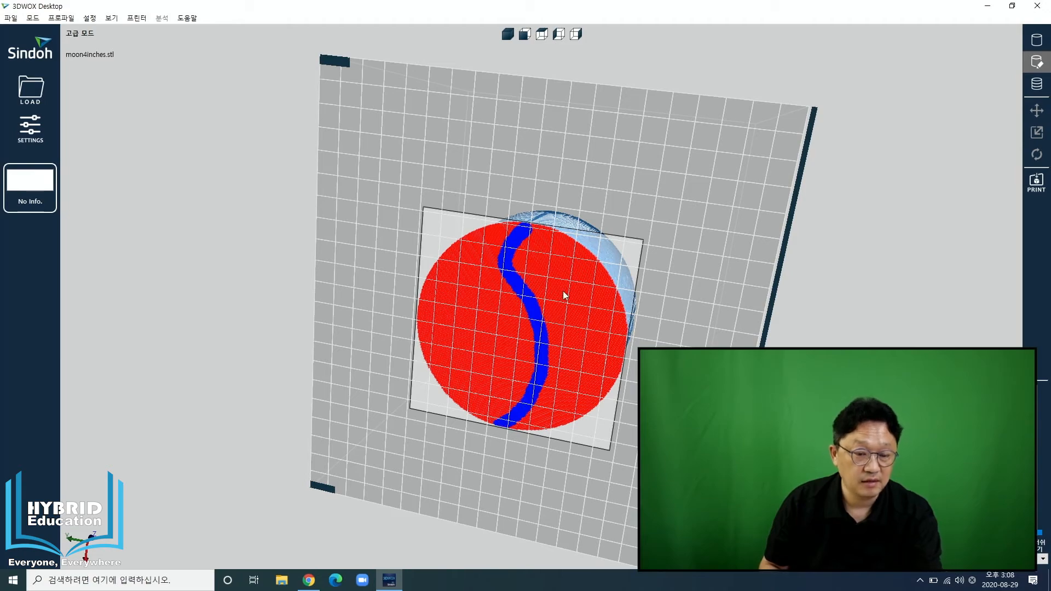
scroll(562, 290, up, 4)
right_drag(550, 236, 494, 391)
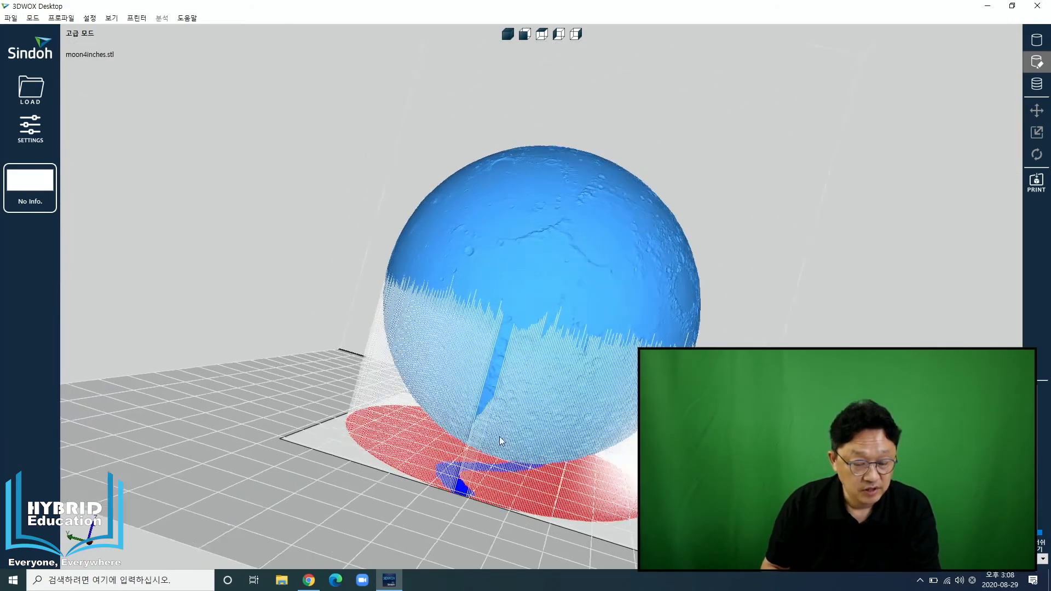
scroll(499, 436, up, 3)
right_drag(466, 435, 414, 498)
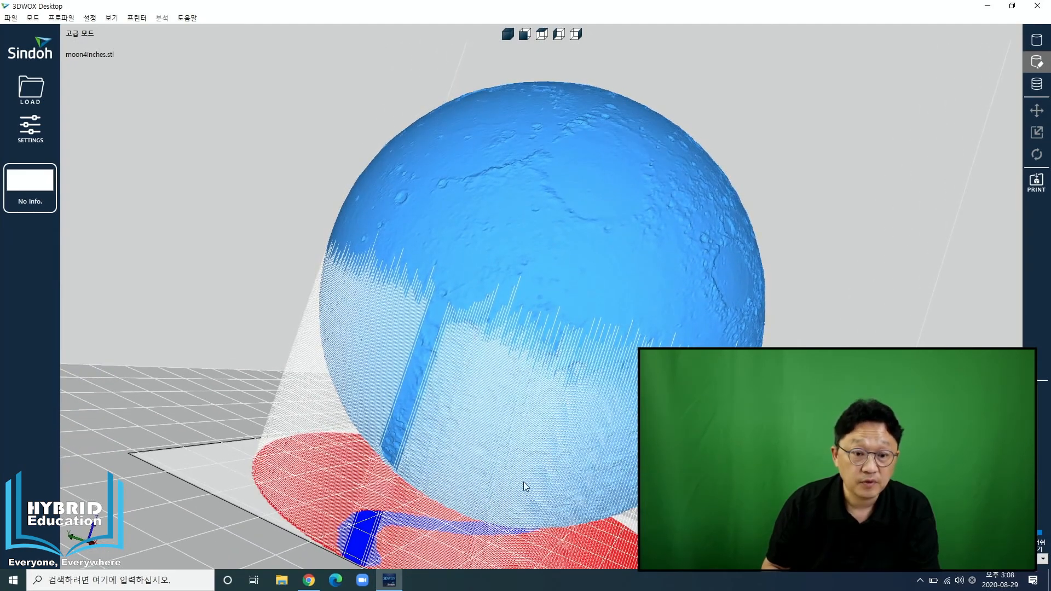
scroll(523, 468, down, 5)
right_drag(692, 330, 533, 313)
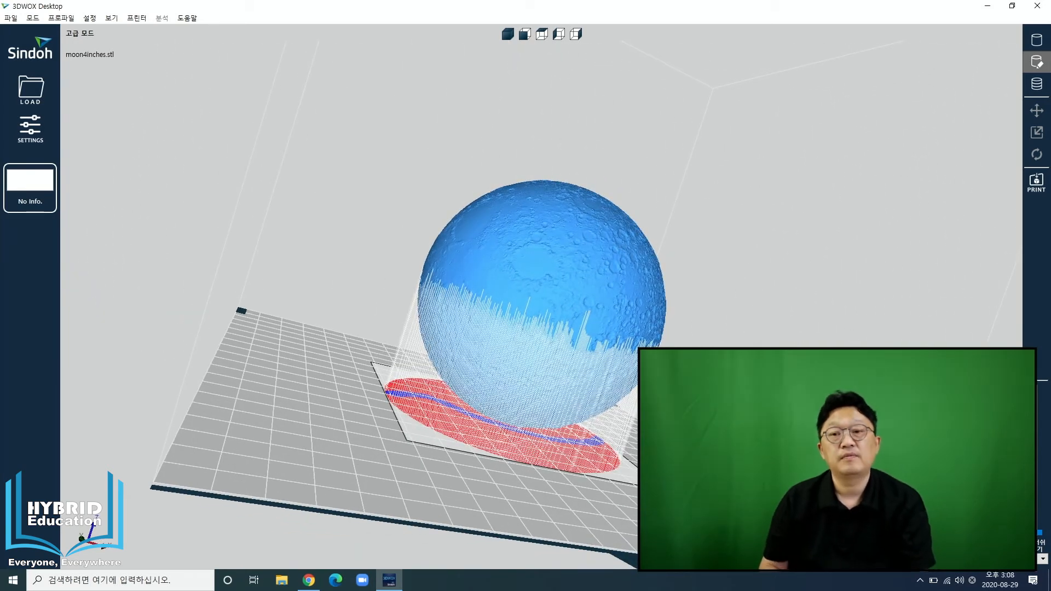